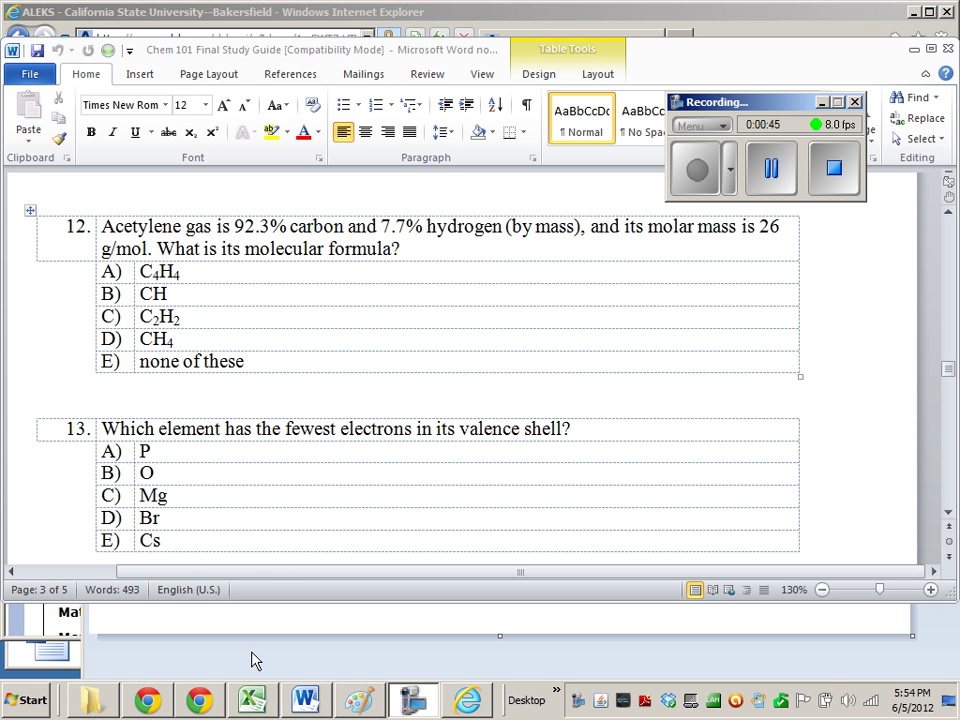
# Switch to the ptable.com periodic table in Chrome and look up the atomic weights of carbon and hydrogen
pyautogui.click(203, 701)
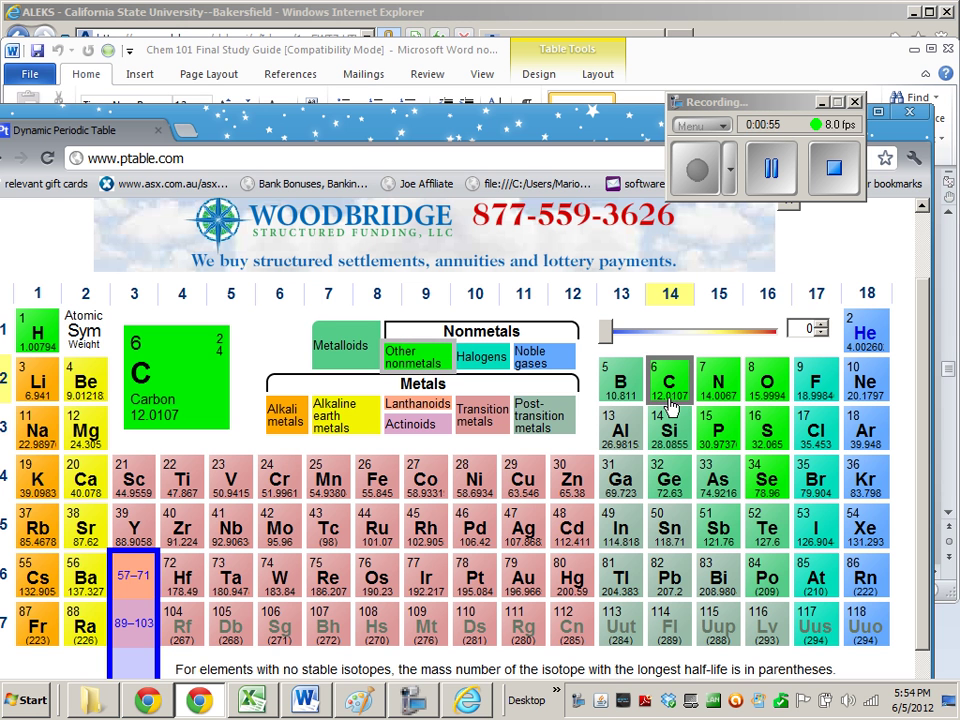
pyautogui.click(778, 175)
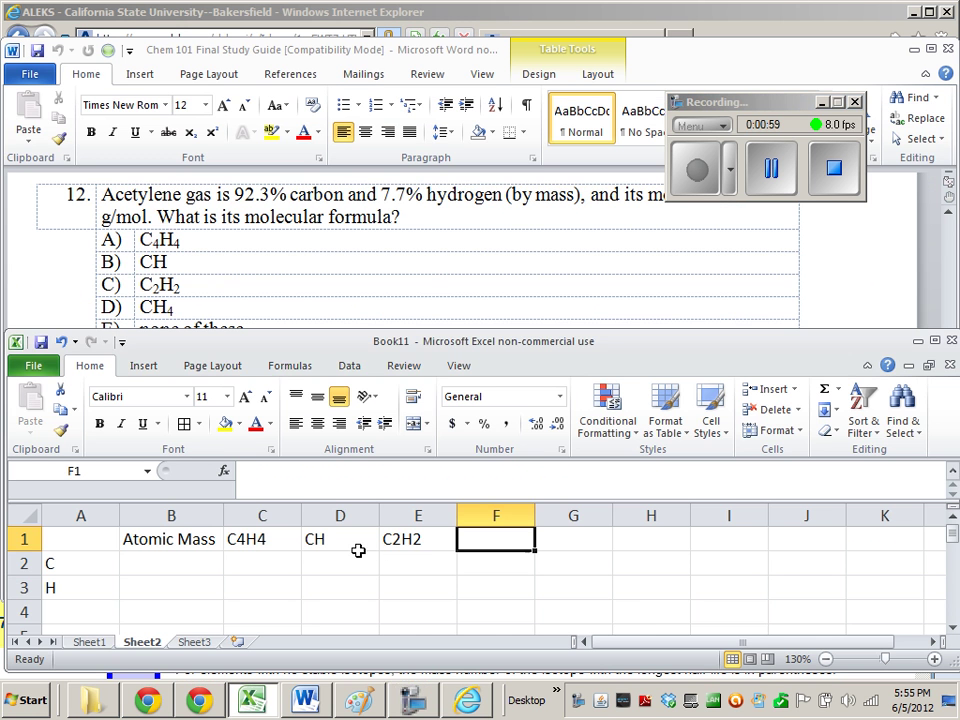
# In Excel, complete the row 1 formula headers by entering CH4 in cell F1
pyautogui.click(326, 557)
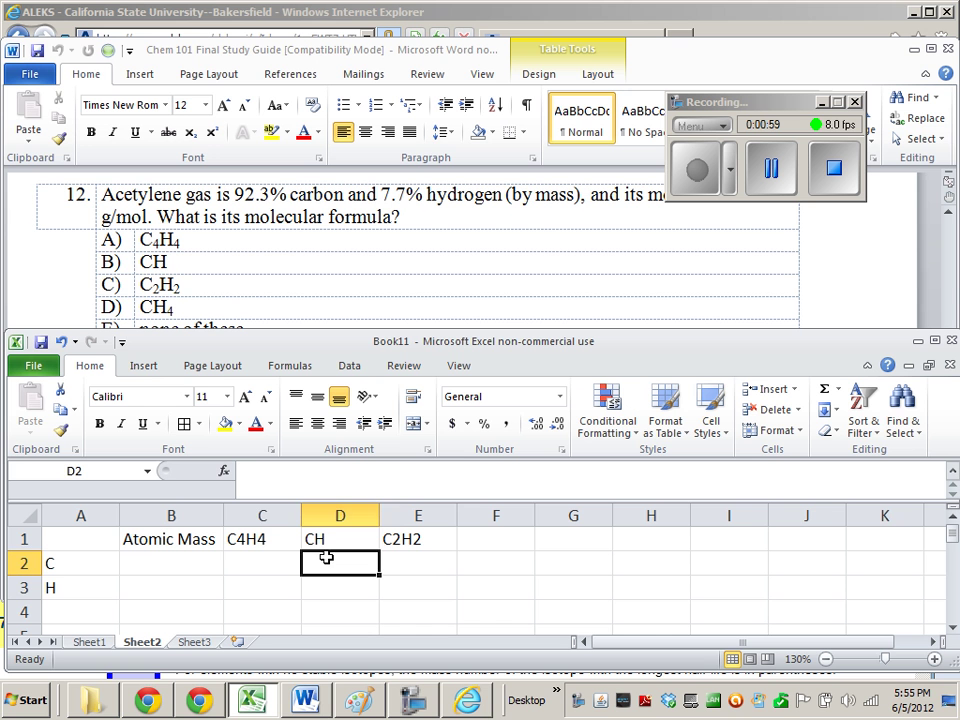
pyautogui.click(261, 540)
pyautogui.click(322, 540)
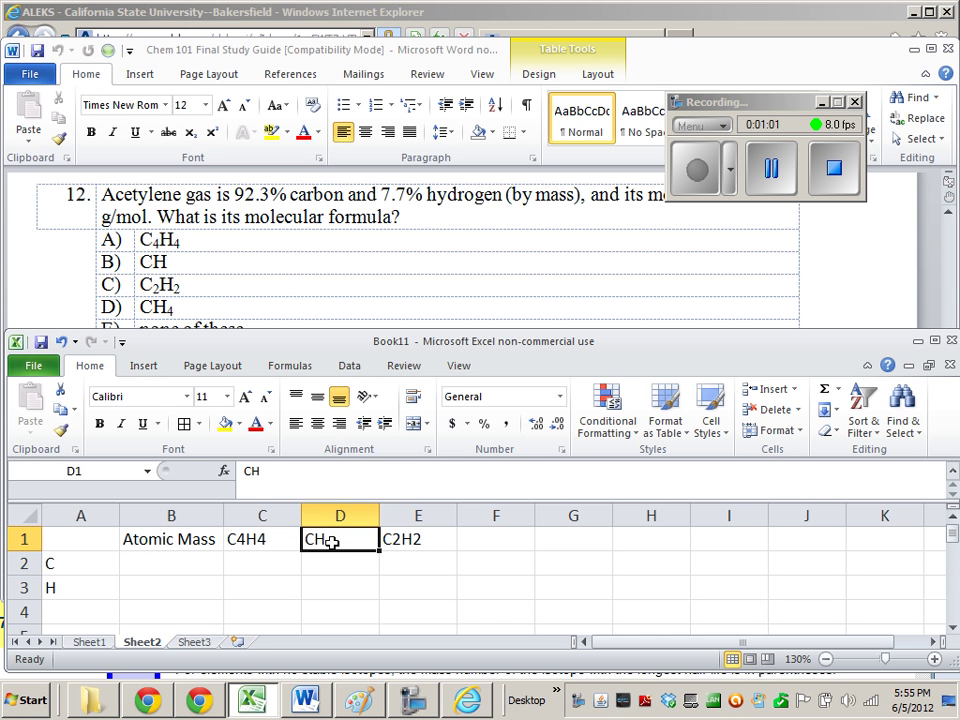
pyautogui.click(463, 545)
pyautogui.write('CH4')
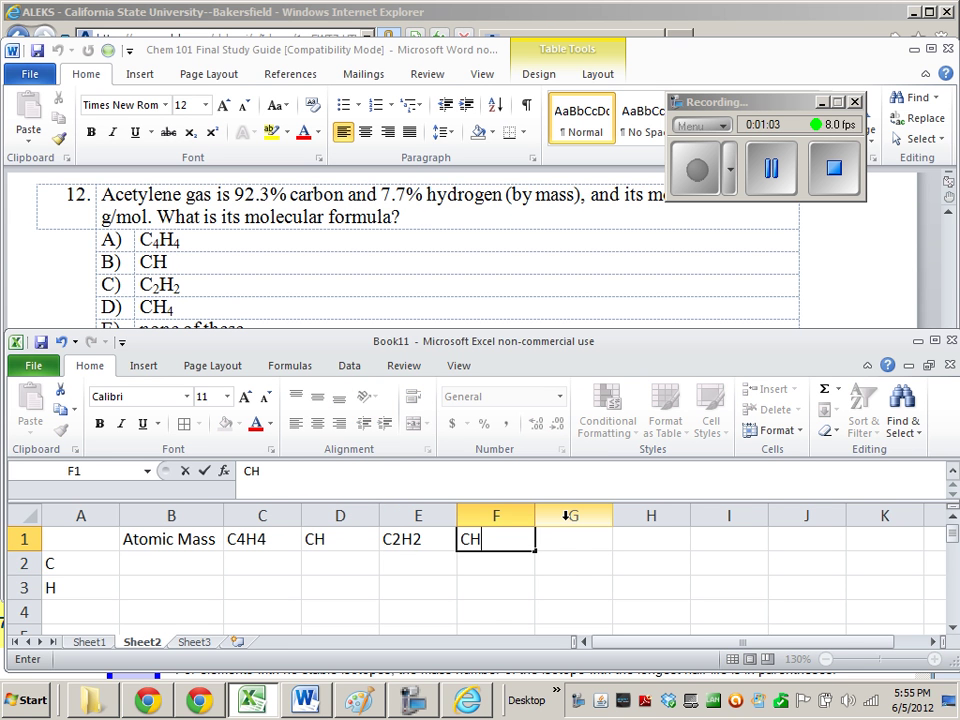
pyautogui.press('Return')
pyautogui.press('End')
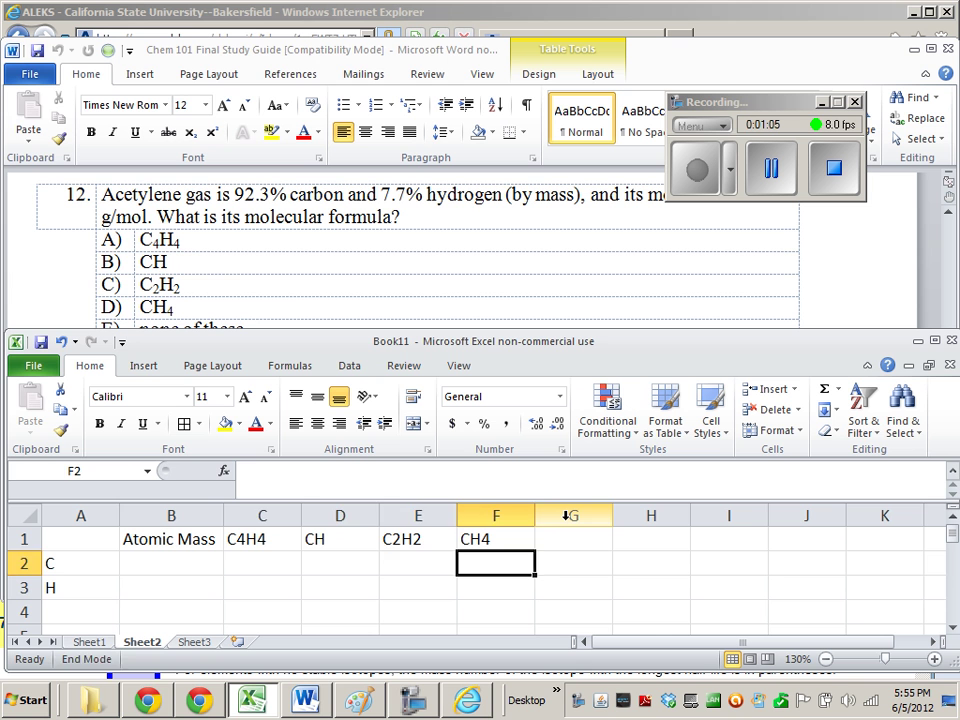
# Review the row 1 headers for the candidate formulas and the atomic mass column
pyautogui.press('Up')
pyautogui.press('Left')
pyautogui.press('Left')
pyautogui.press('Left')
pyautogui.press('Right')
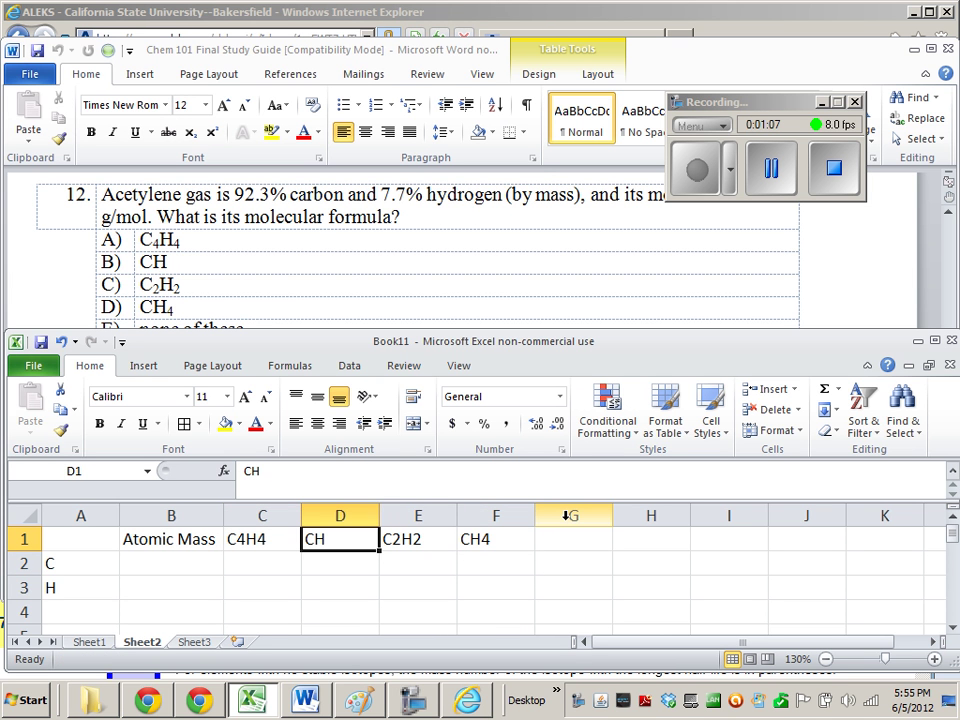
pyautogui.press('Right')
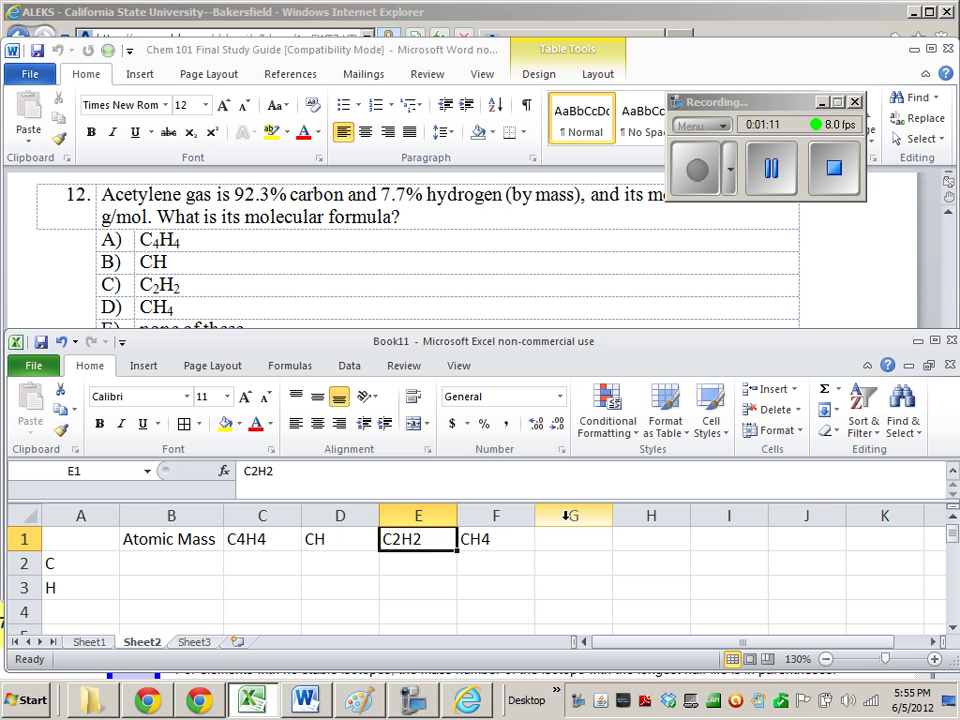
pyautogui.press('Right')
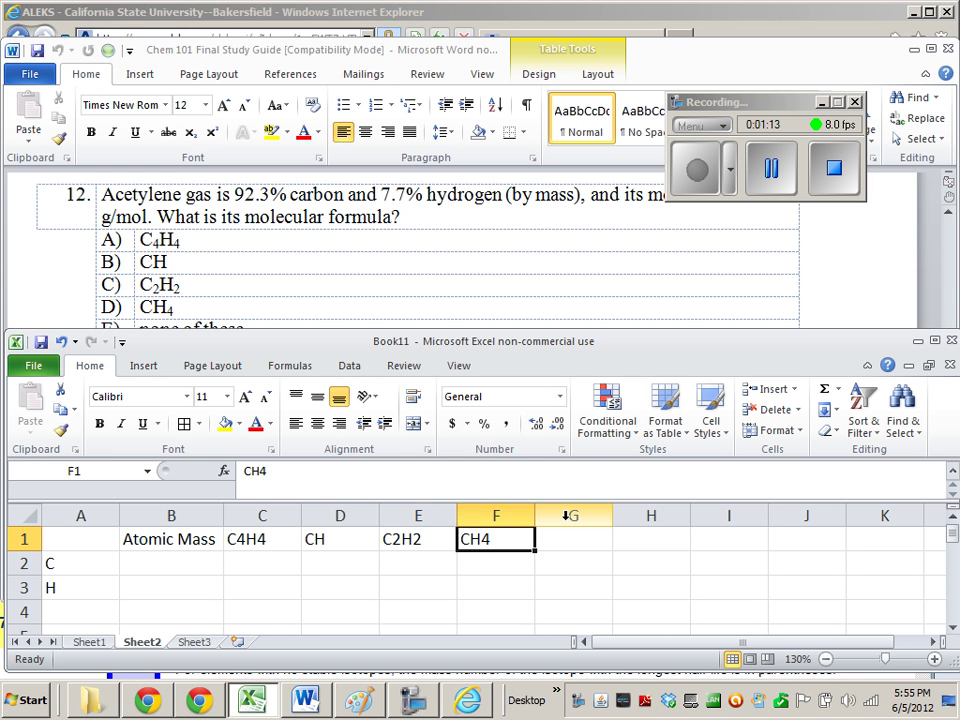
pyautogui.press('Left')
pyautogui.press('Left')
pyautogui.press('Left')
pyautogui.press('Left')
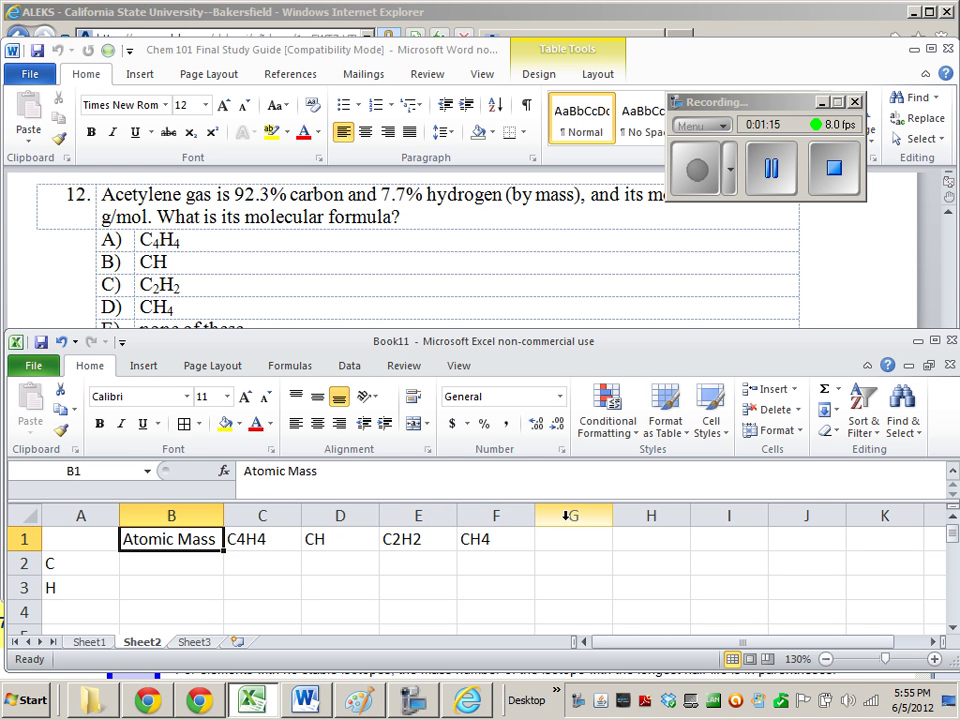
# Enter the atomic masses 12.011 for C in B2 and 1.008 for H in B3
pyautogui.press('Down')
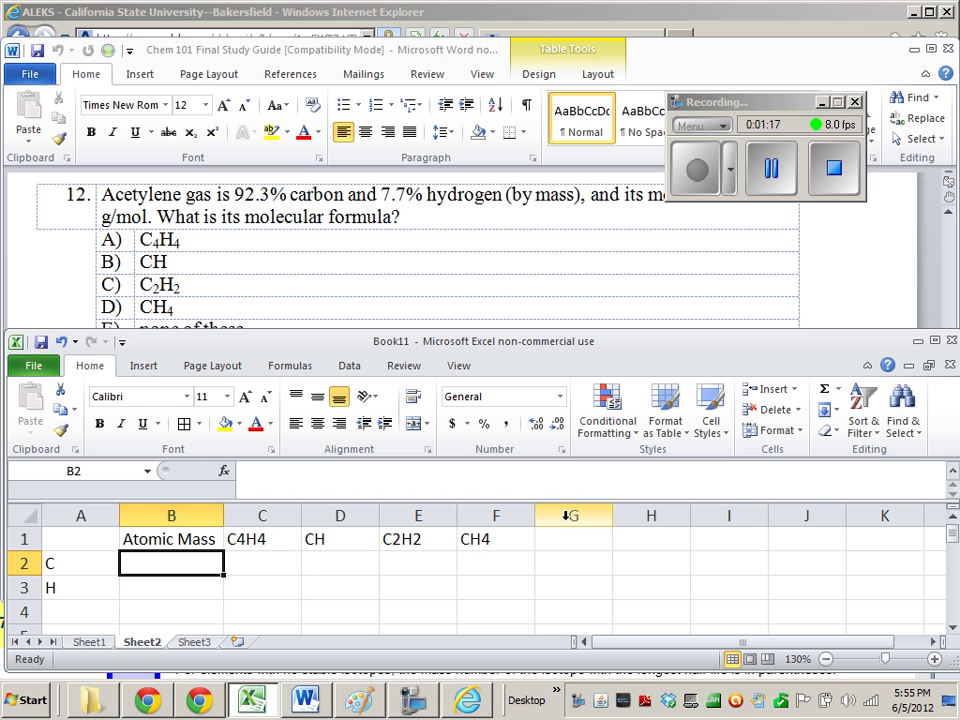
pyautogui.write('12.')
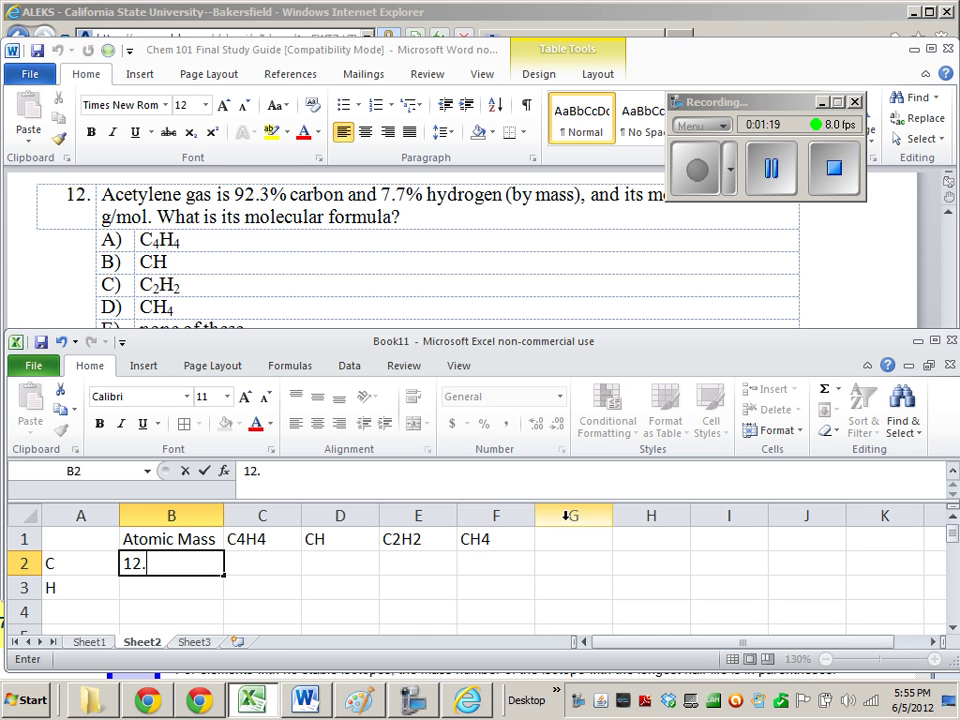
pyautogui.write('011')
pyautogui.press('Return')
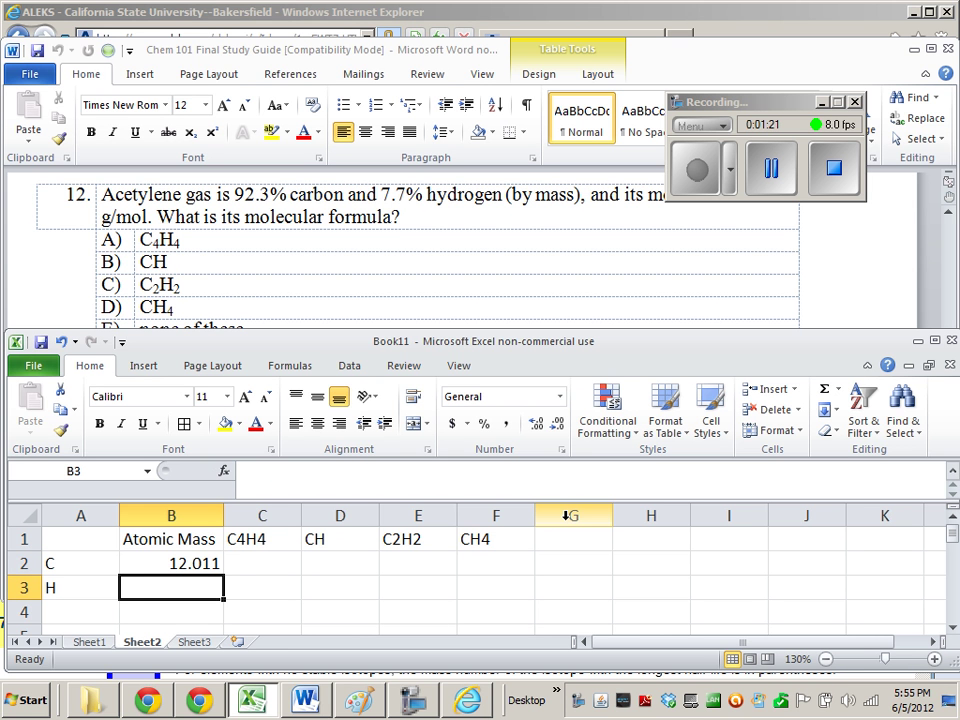
pyautogui.write('1.008')
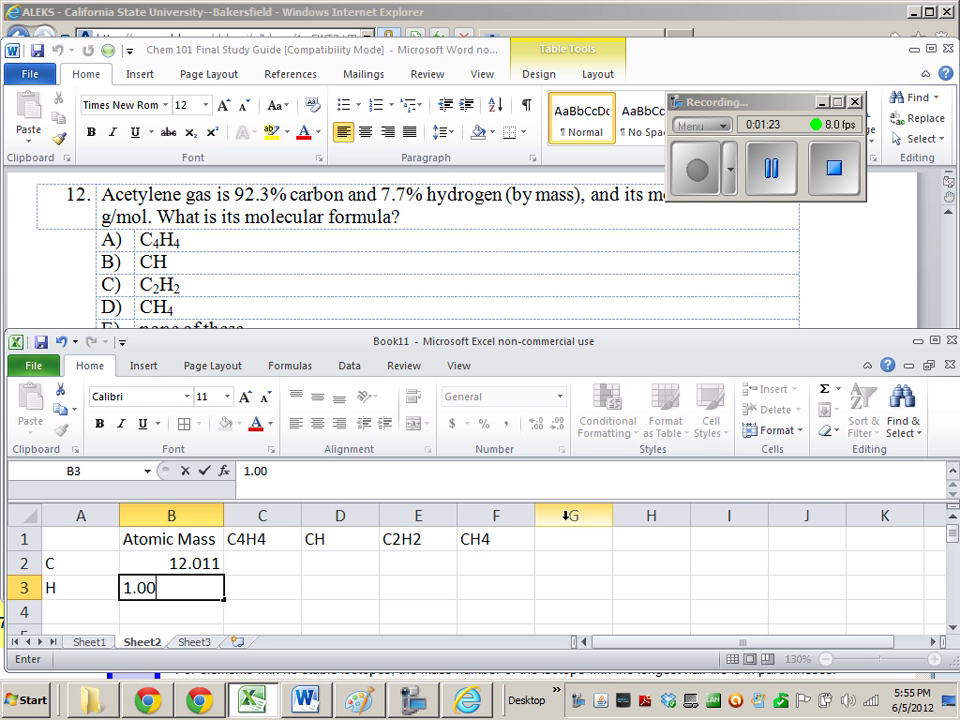
pyautogui.press('Tab')
pyautogui.press('Up')
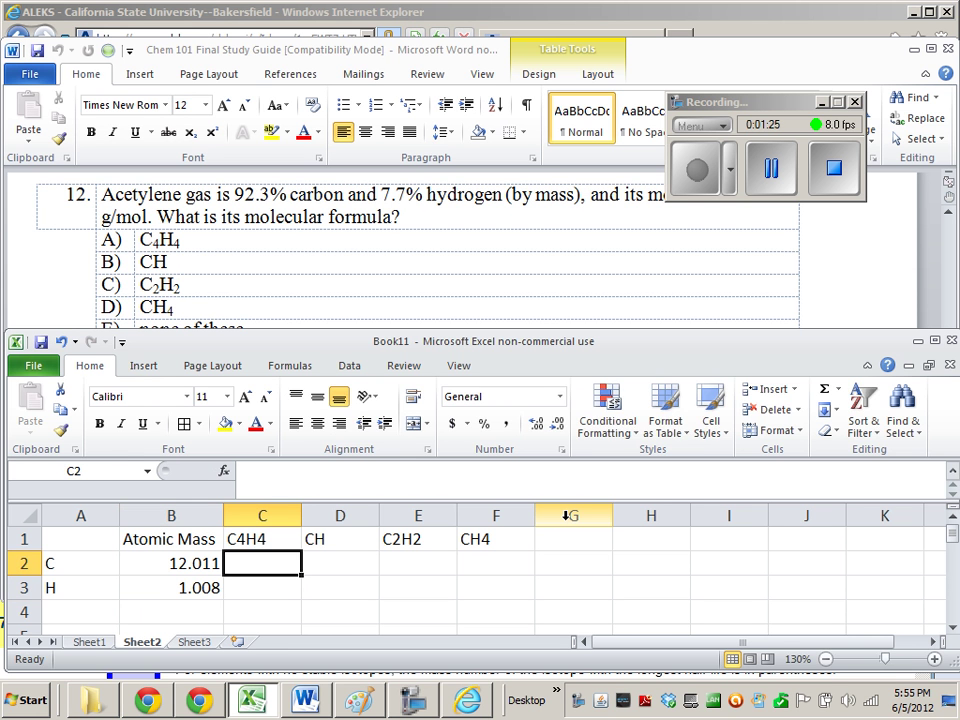
# Label row 4 for the formula masses by entering FM in A4, leaving C2 empty
pyautogui.write('=')
pyautogui.press('BackSpace')
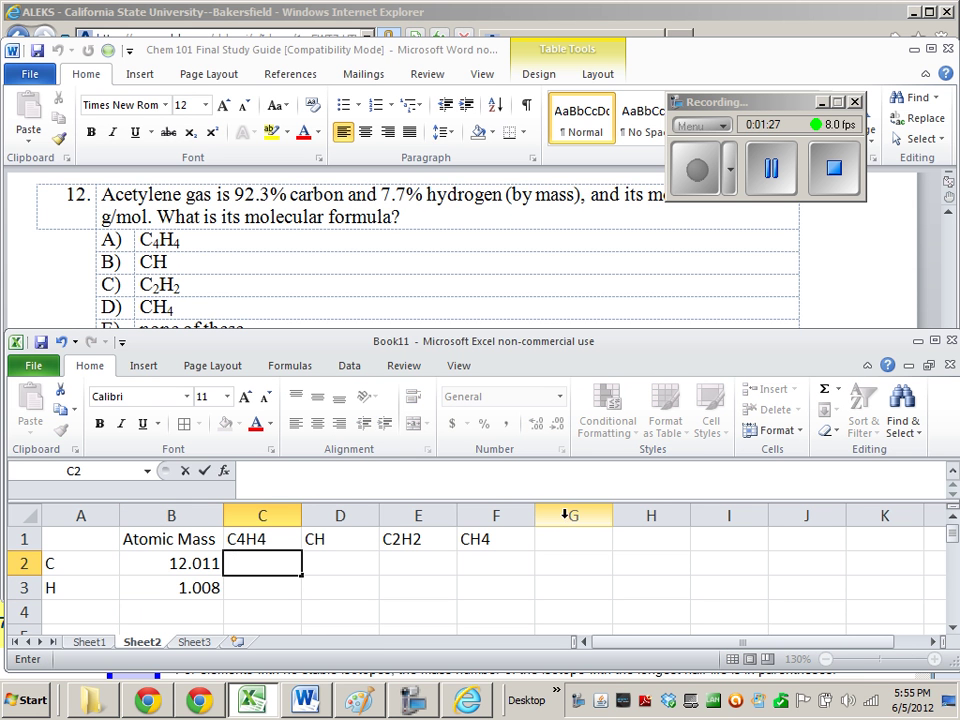
pyautogui.click(70, 606)
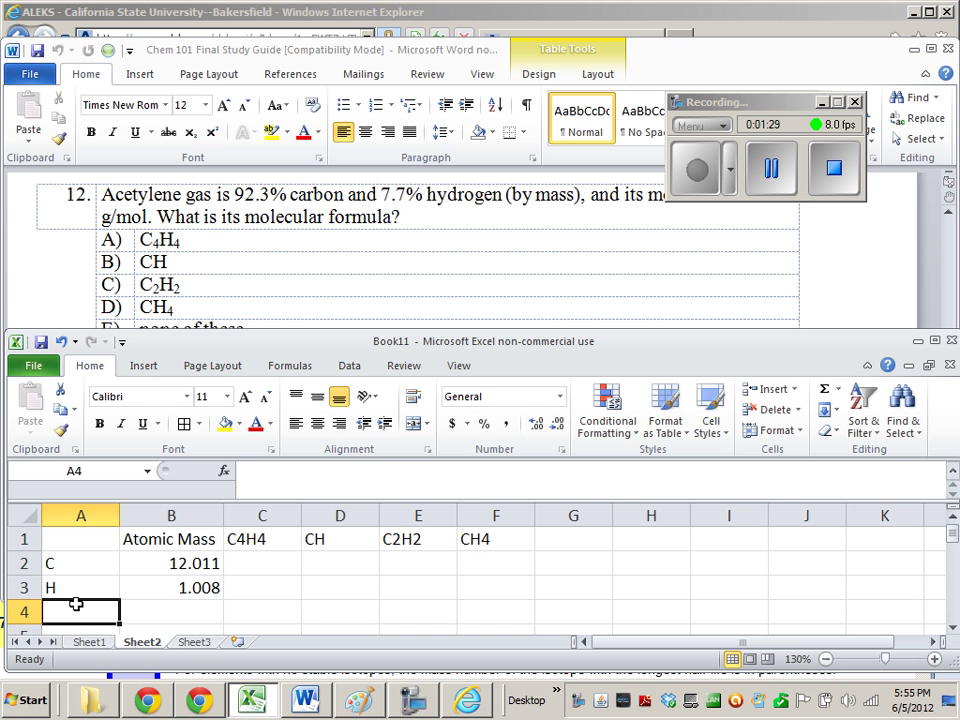
pyautogui.write('FM')
pyautogui.press('Tab')
pyautogui.press('Tab')
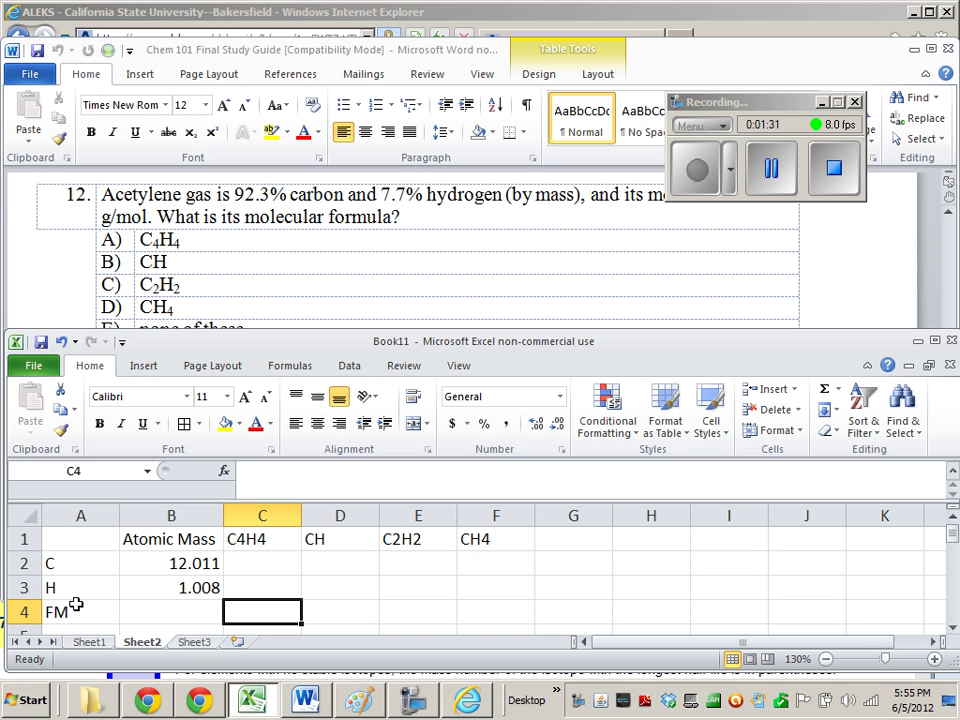
# Enter the atom counts for C4H4, with 4 carbon in C2 and 4 hydrogen in C3
pyautogui.press('Up')
pyautogui.press('Up')
pyautogui.press('Up')
pyautogui.press('Down')
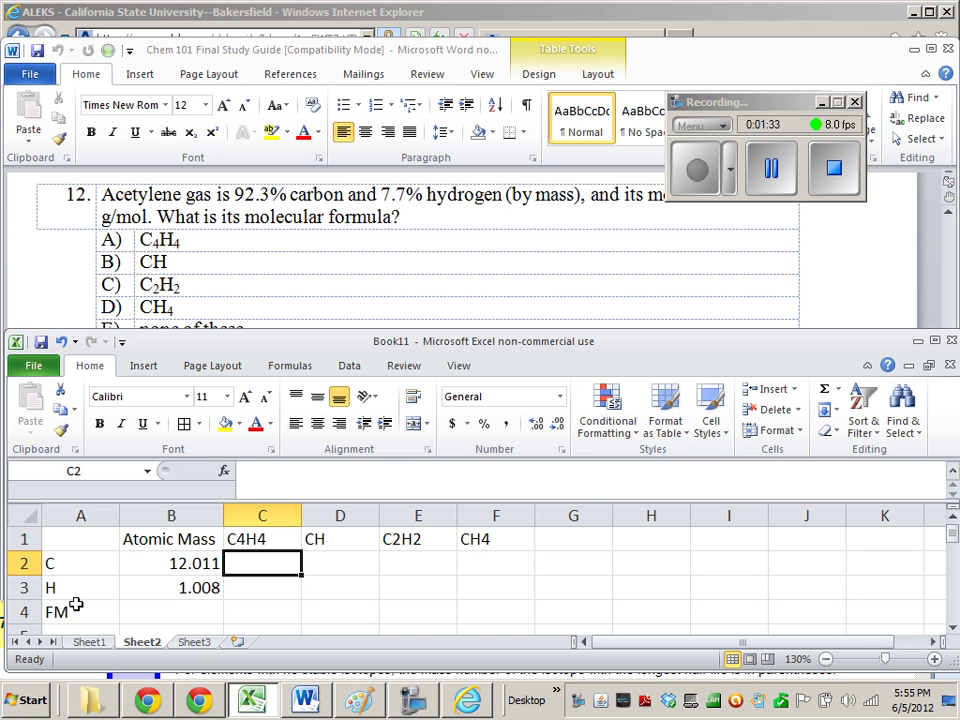
pyautogui.write('4')
pyautogui.press('Return')
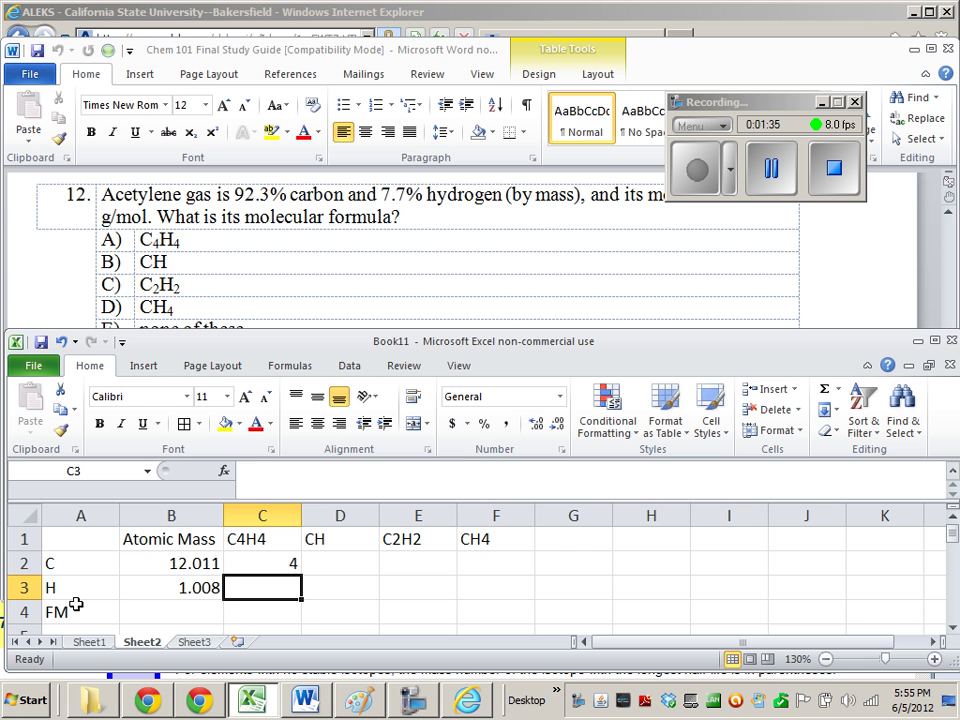
pyautogui.write('4')
pyautogui.press('Tab')
# Enter carbon and hydrogen atom counts of 1 and 1 for CH, and 2 and 2 for C2H2
pyautogui.press('Up')
pyautogui.write('1')
pyautogui.press('Return')
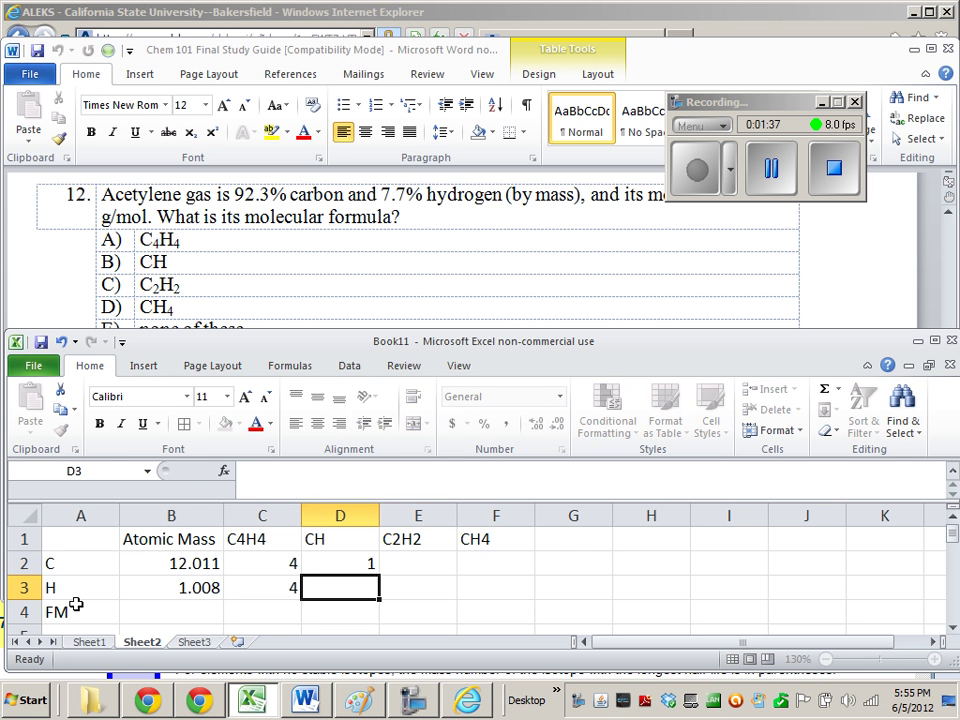
pyautogui.write('1')
pyautogui.press('Tab')
pyautogui.press('Up')
pyautogui.write('2')
pyautogui.press('Return')
pyautogui.write('2')
pyautogui.press('Tab')
# Enter the atom counts for CH4, with 1 carbon in F2 and 4 hydrogen in F3
pyautogui.press('Up')
pyautogui.write('1')
pyautogui.press('Return')
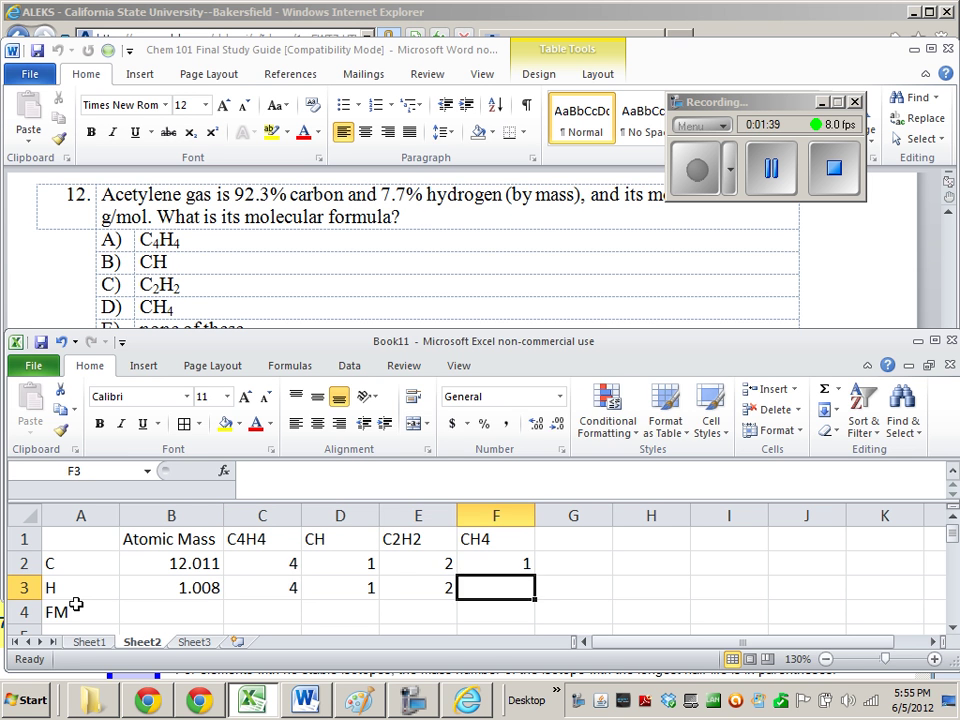
pyautogui.write('4')
pyautogui.press('Left')
# Calculate the formula mass of C4H4 in C4 with =C2*$B$2+C3*$B$3
pyautogui.press('Left')
pyautogui.press('Left')
pyautogui.press('Down')
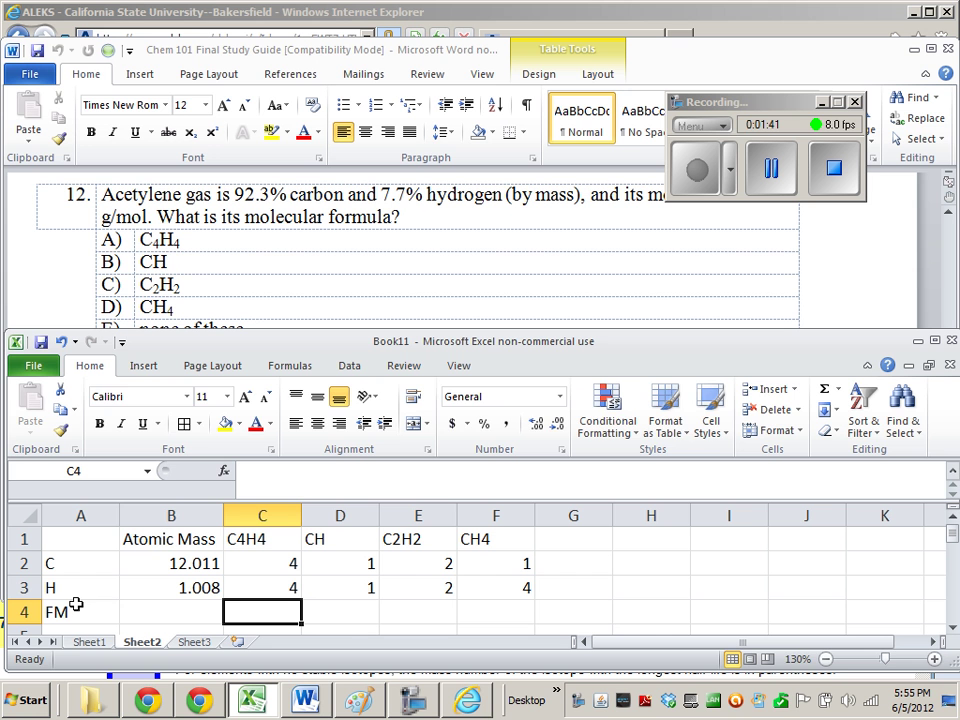
pyautogui.write('=')
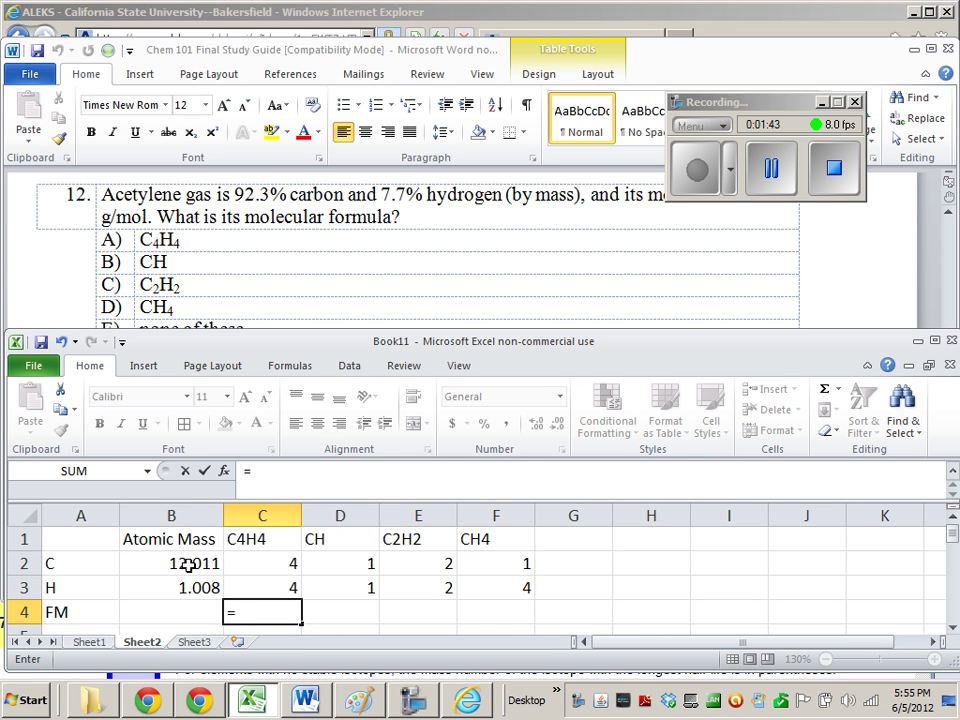
pyautogui.click(248, 561)
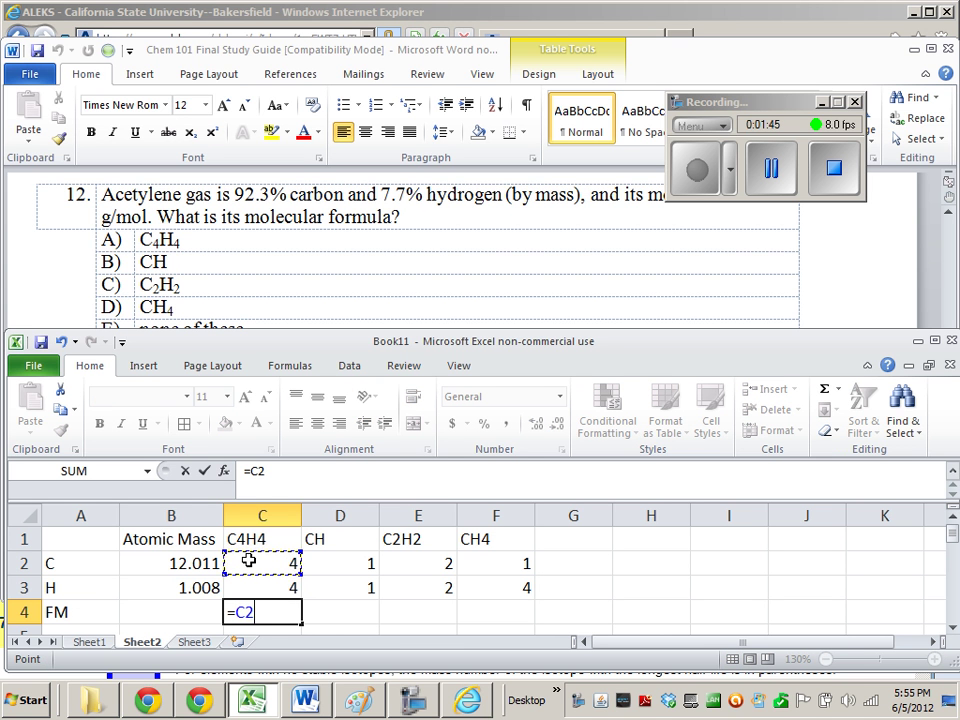
pyautogui.write('*')
pyautogui.click(197, 563)
pyautogui.press('F4')
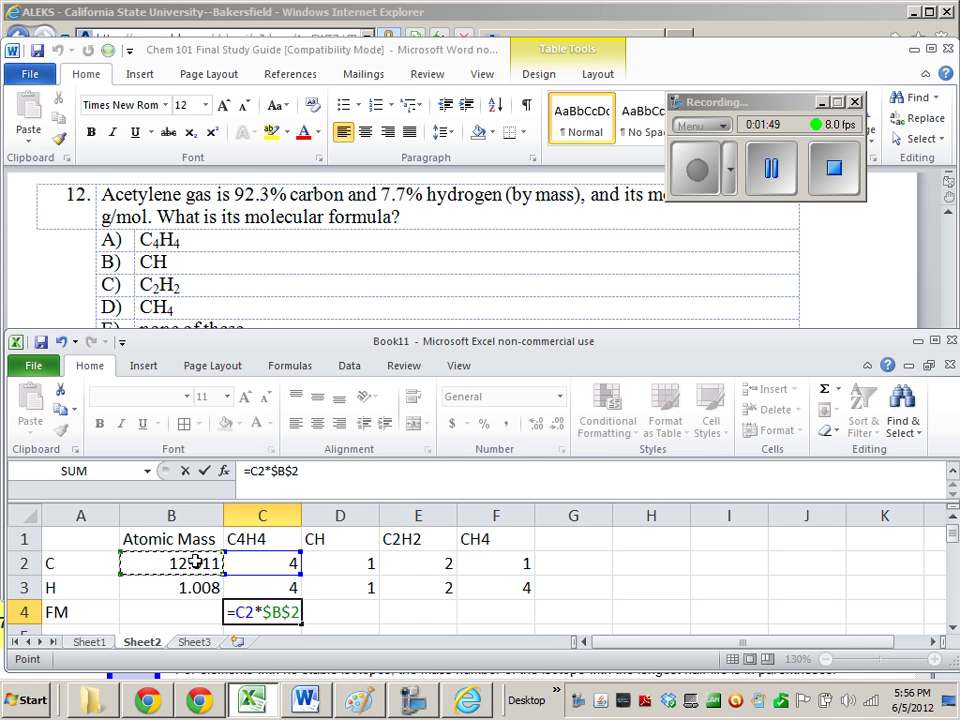
pyautogui.write('+')
pyautogui.click(287, 585)
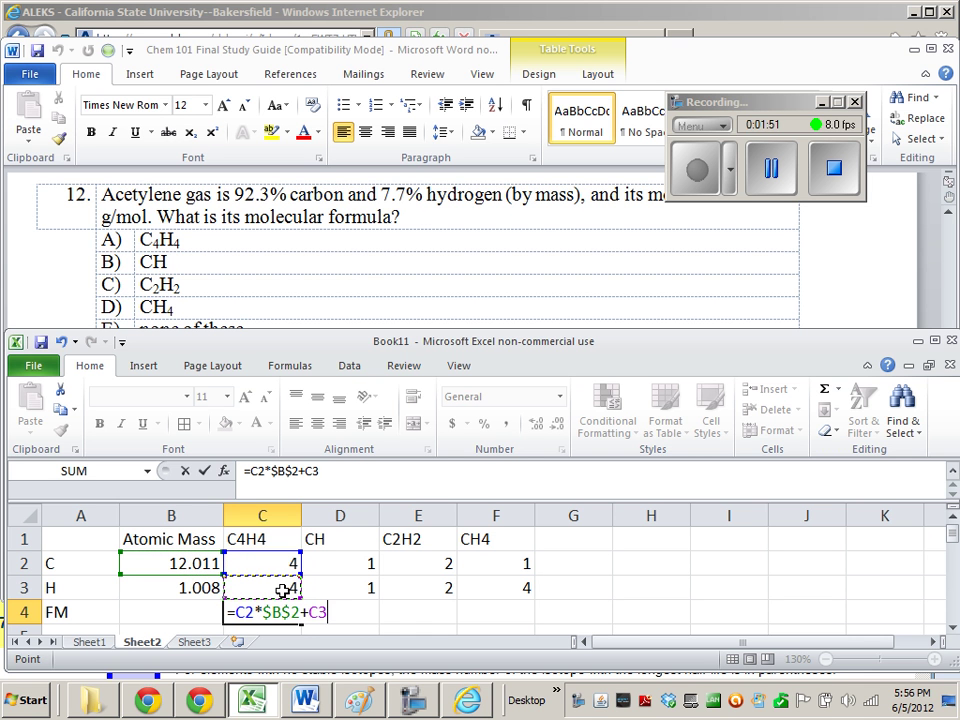
pyautogui.write('&')
pyautogui.press('BackSpace')
pyautogui.write('*')
pyautogui.click(187, 587)
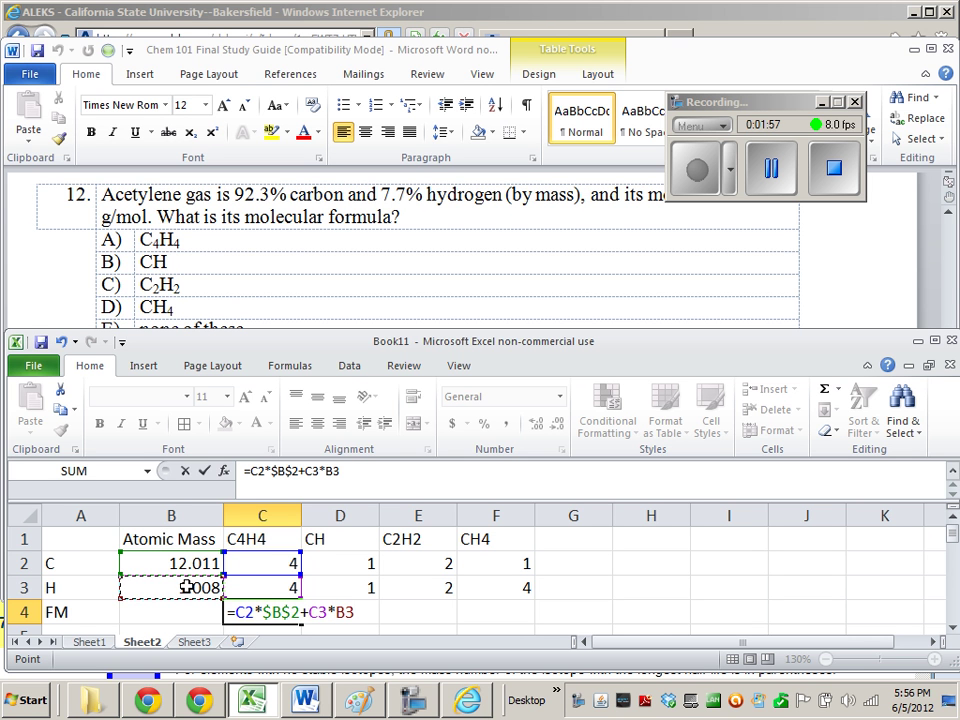
pyautogui.press('F4')
pyautogui.press('Return')
pyautogui.scroll(1, 199, 583)
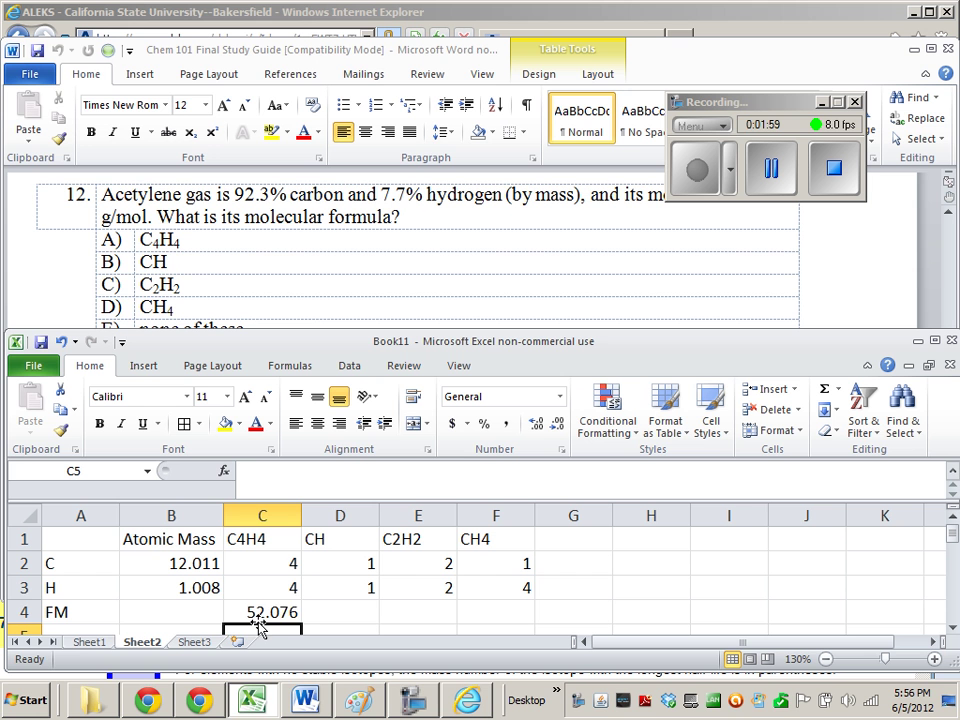
# Fill the C4 formula mass calculation across to F4 for the CH, C2H2 and CH4 columns
pyautogui.click(289, 611)
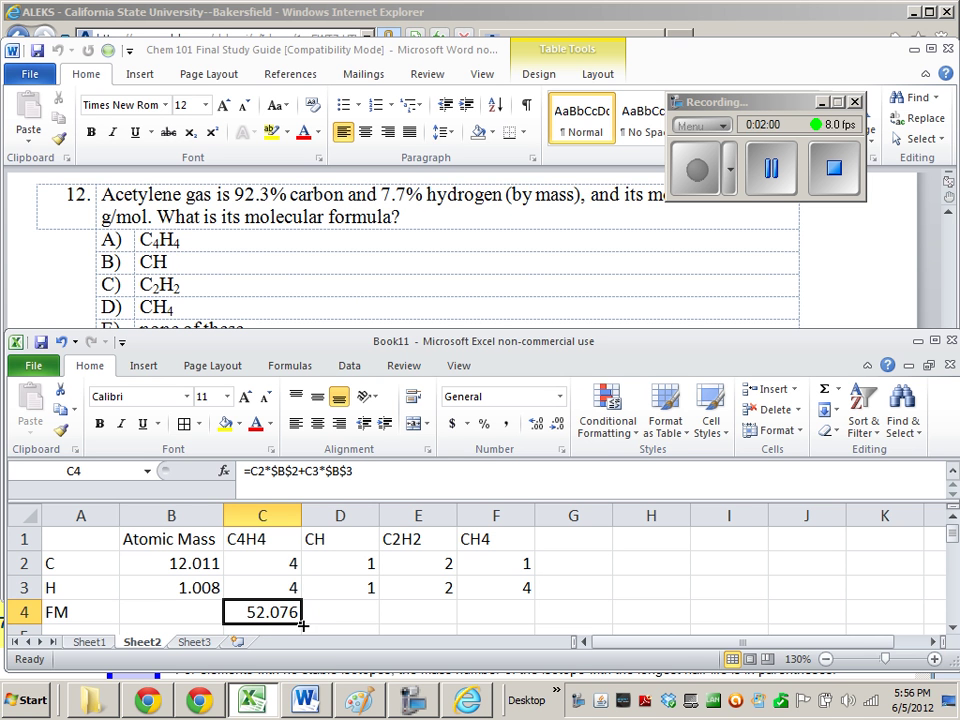
pyautogui.moveTo(302, 625); pyautogui.dragTo(512, 620)
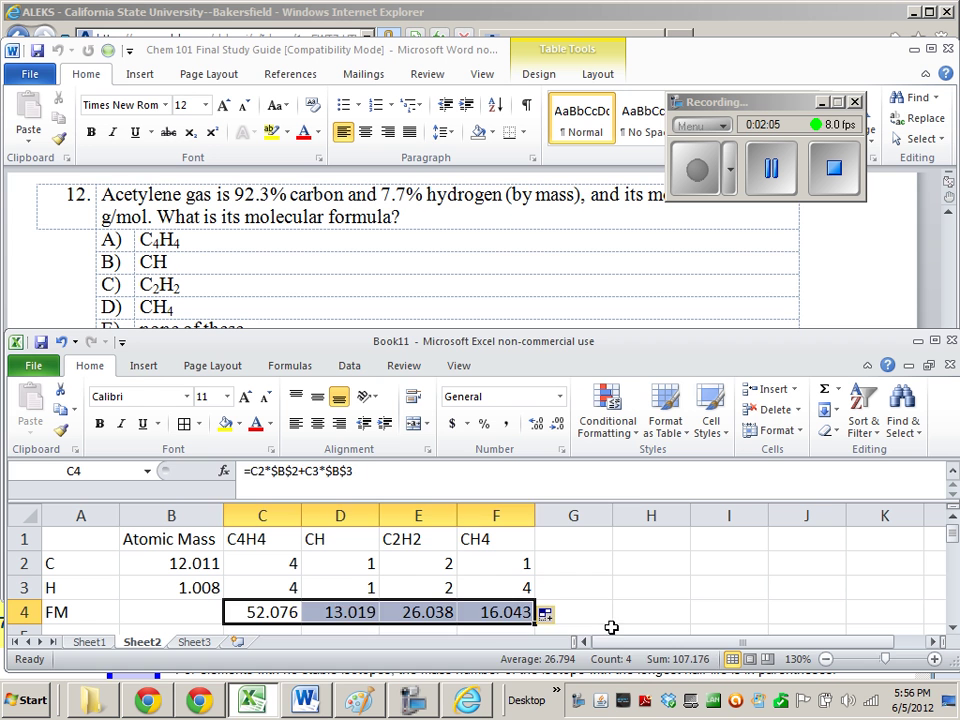
pyautogui.click(578, 614)
# Compare the C2H2 formula mass in E4 with the molar mass in question 12, moving the recorder window off the question text
pyautogui.click(420, 608)
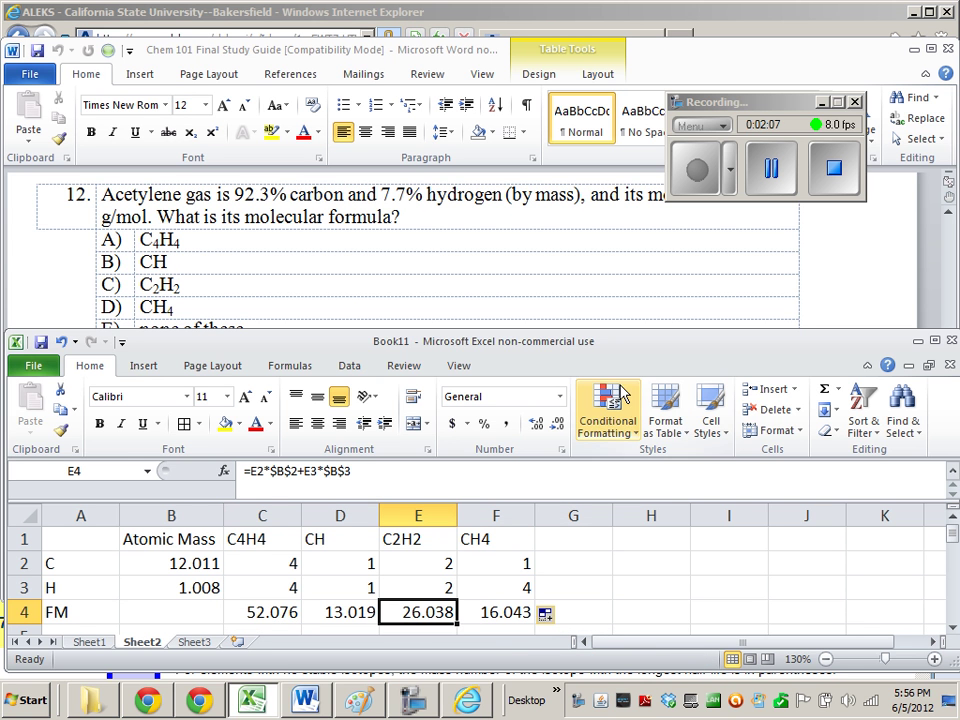
pyautogui.moveTo(754, 100); pyautogui.dragTo(731, 50)
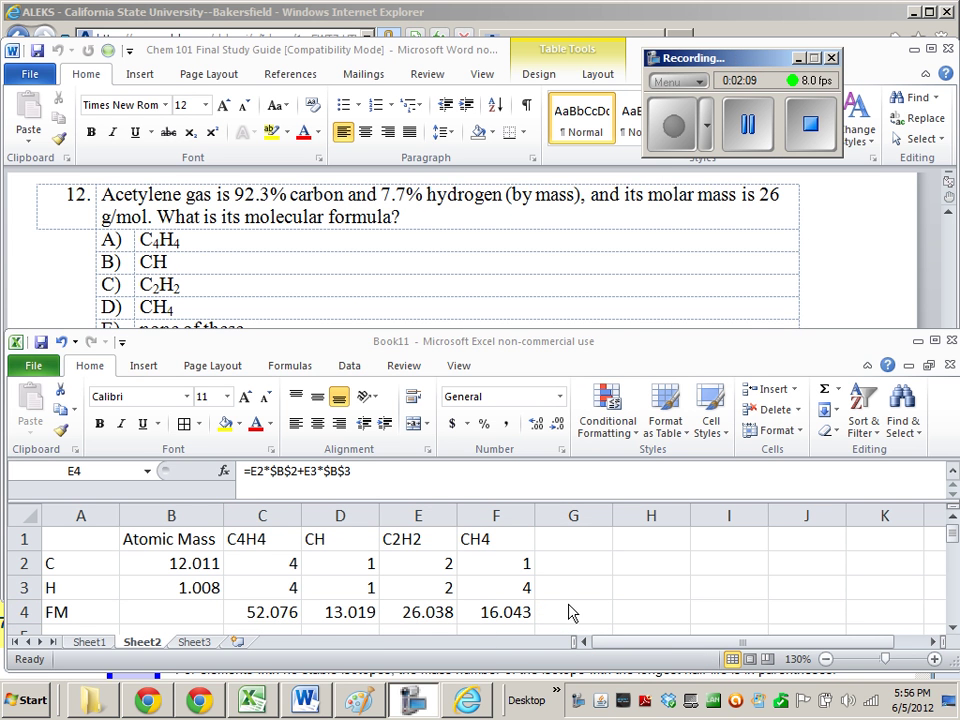
pyautogui.click(410, 608)
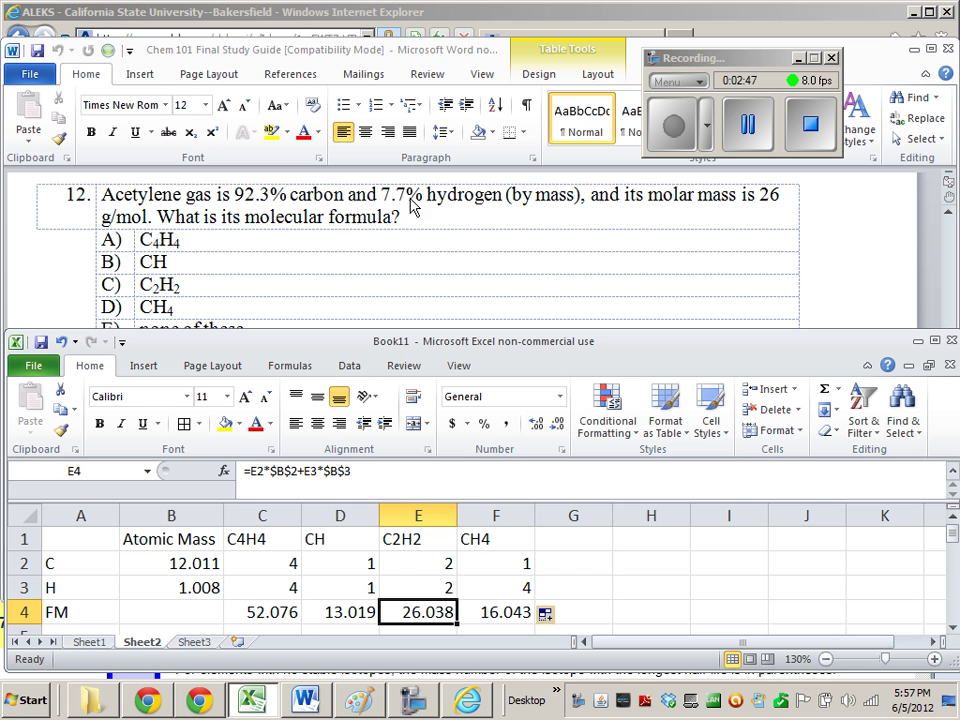
pyautogui.click(622, 540)
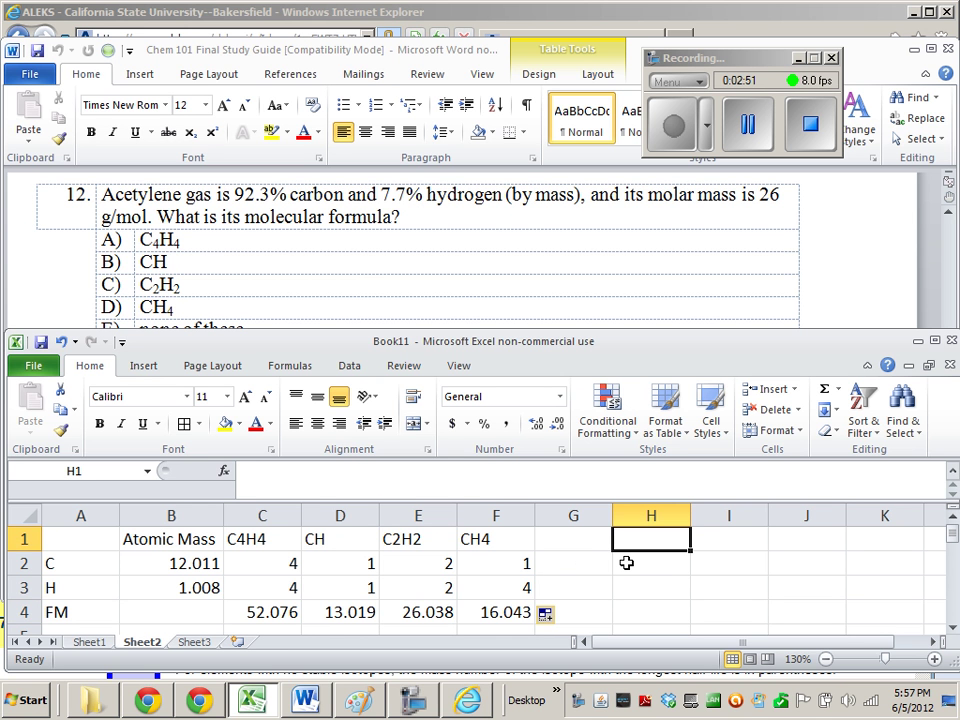
# Enter the heading Mass Contribution in H1 and make the C2H2 column bold from E1 to E4
pyautogui.write('Mass ')
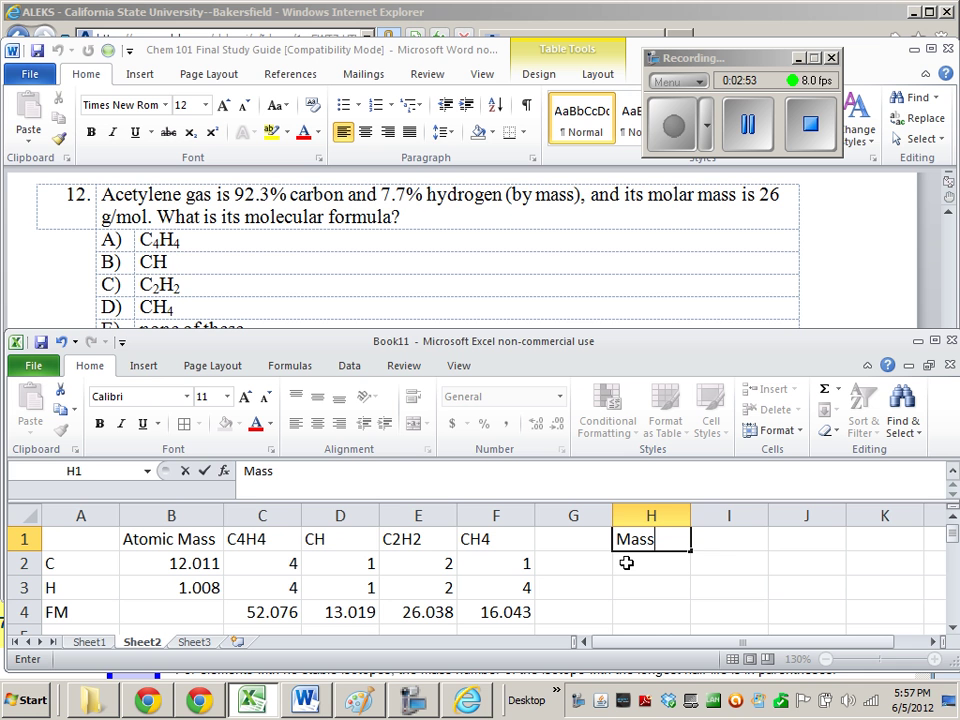
pyautogui.write('Contribution')
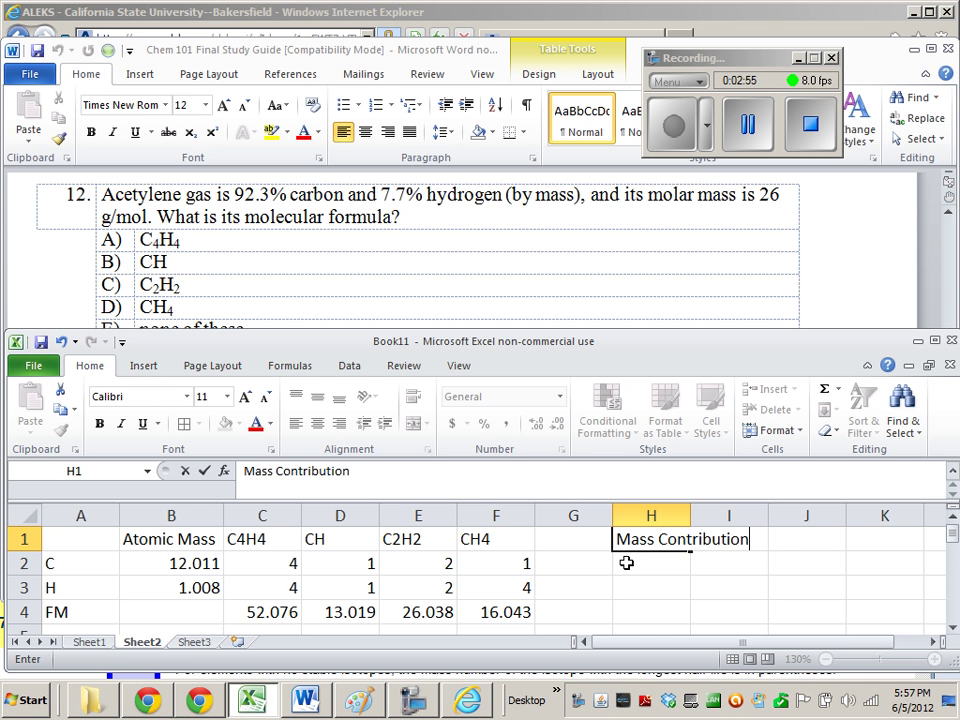
pyautogui.press('Tab')
pyautogui.moveTo(399, 538); pyautogui.dragTo(425, 610)
pyautogui.hotkey('ctrl', 'b')
# Calculate the carbon mass contribution for C2H2 in H2 with =2*B2
pyautogui.click(621, 556)
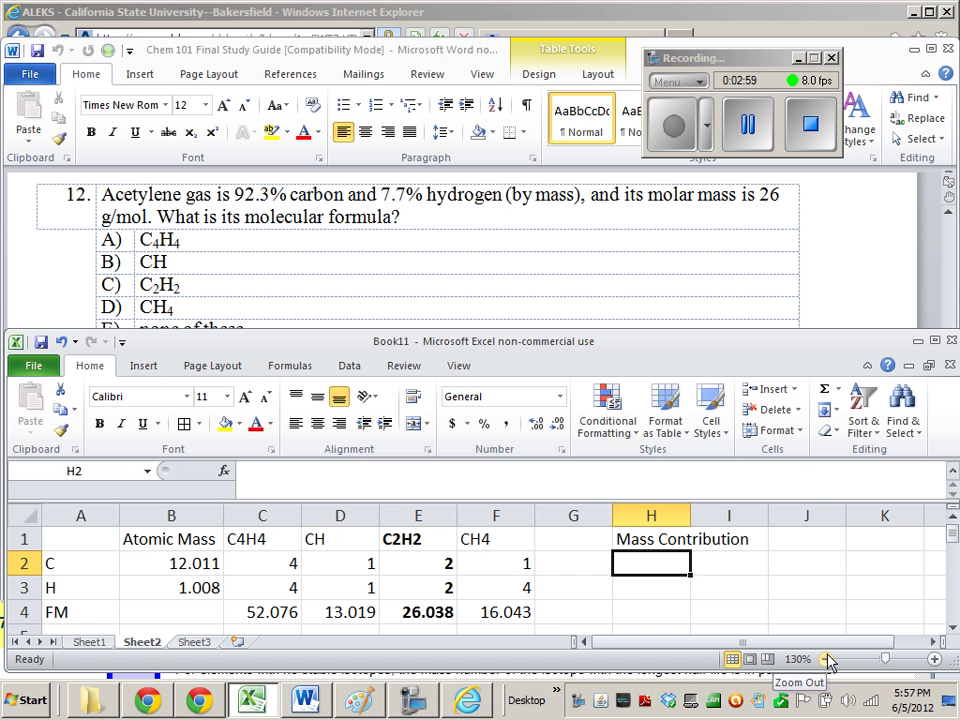
pyautogui.write('=2')
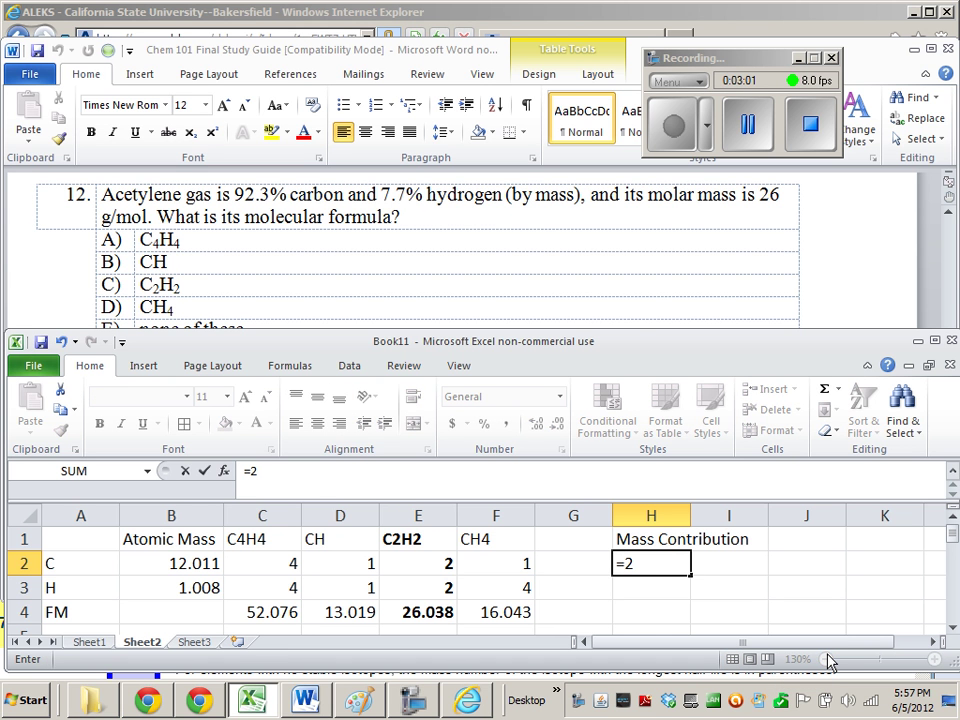
pyautogui.write('*')
pyautogui.click(194, 558)
pyautogui.press('Return')
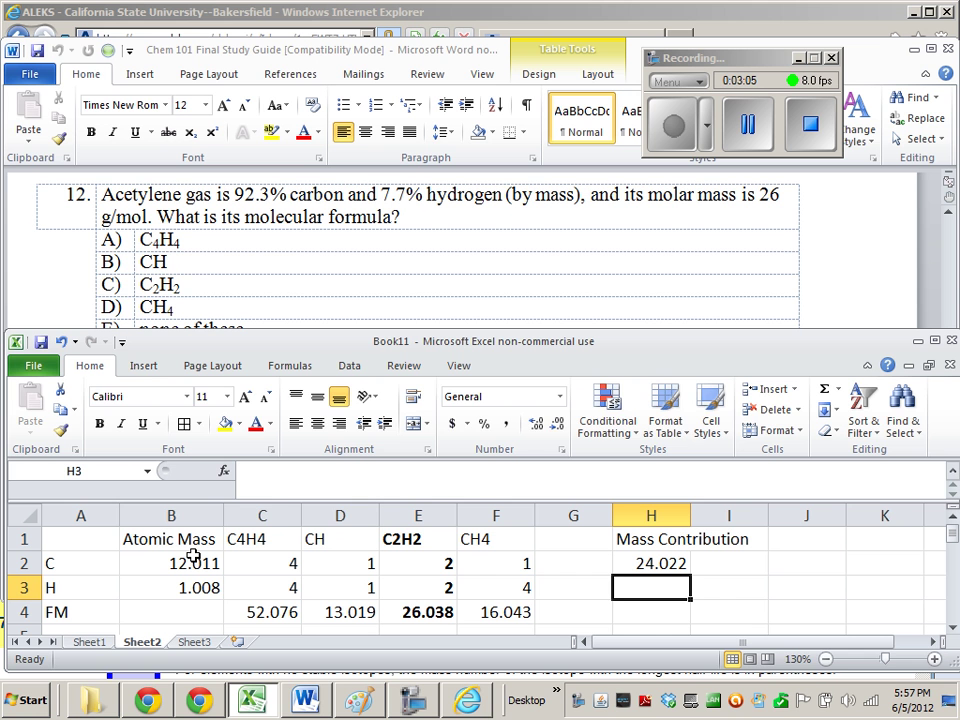
# Calculate the hydrogen mass contribution for C2H2 in H3 with =E3*B3
pyautogui.write('+')
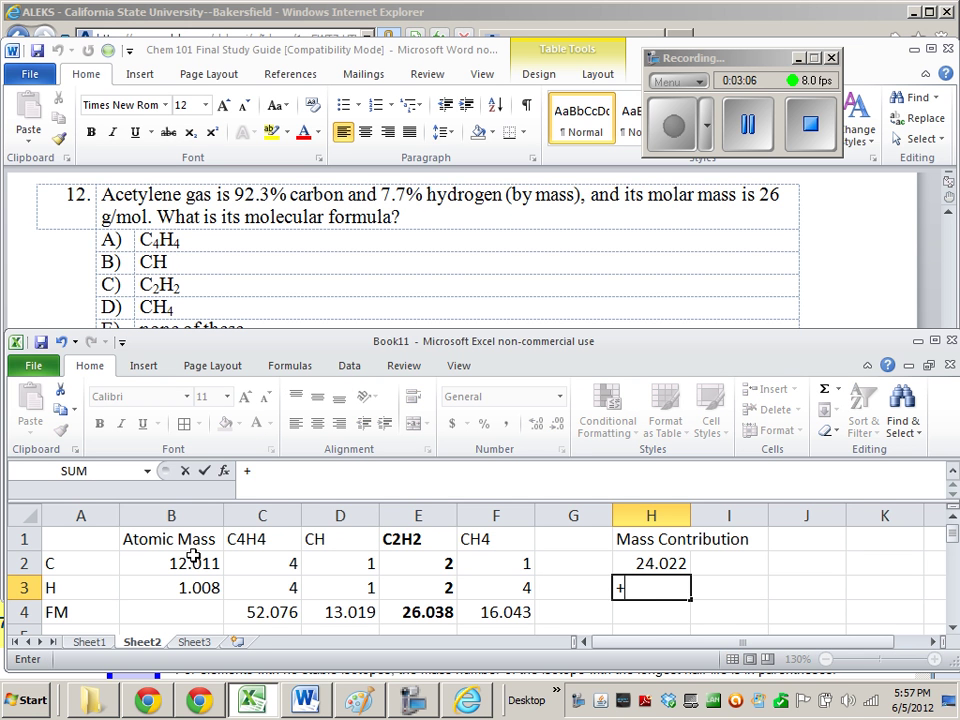
pyautogui.click(428, 594)
pyautogui.press('BackSpace')
pyautogui.press('BackSpace')
pyautogui.press('BackSpace')
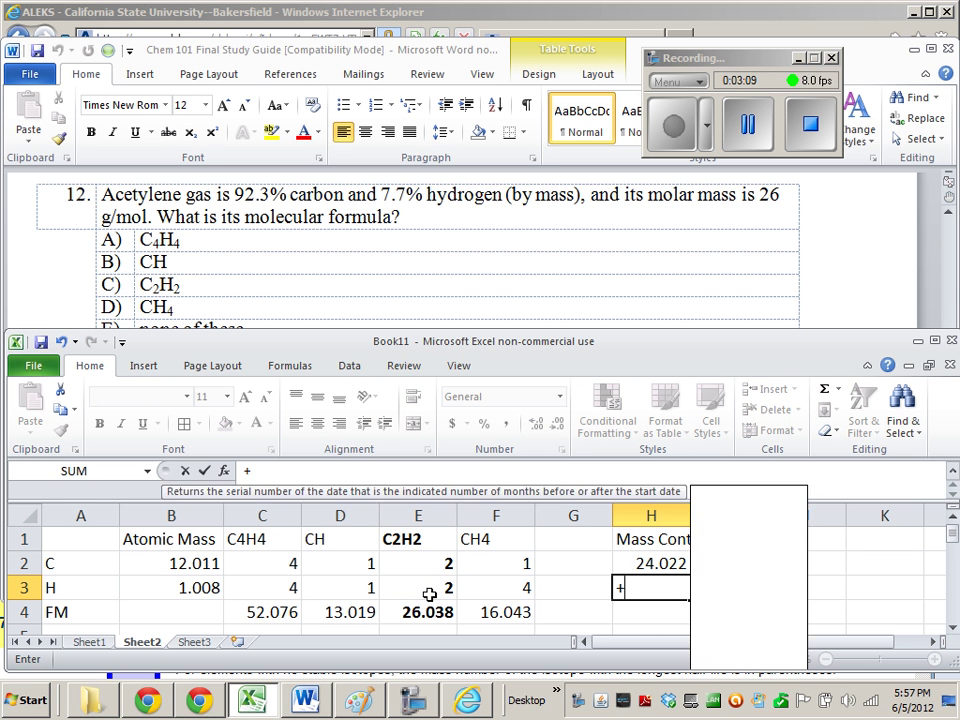
pyautogui.write('=')
pyautogui.click(428, 594)
pyautogui.write('*')
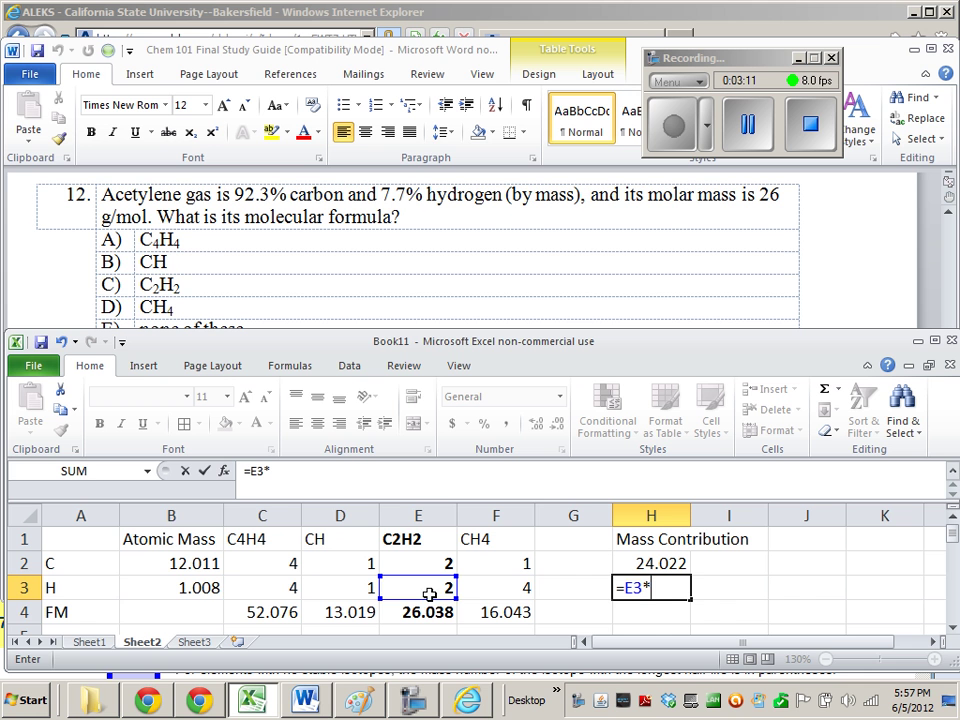
pyautogui.click(197, 585)
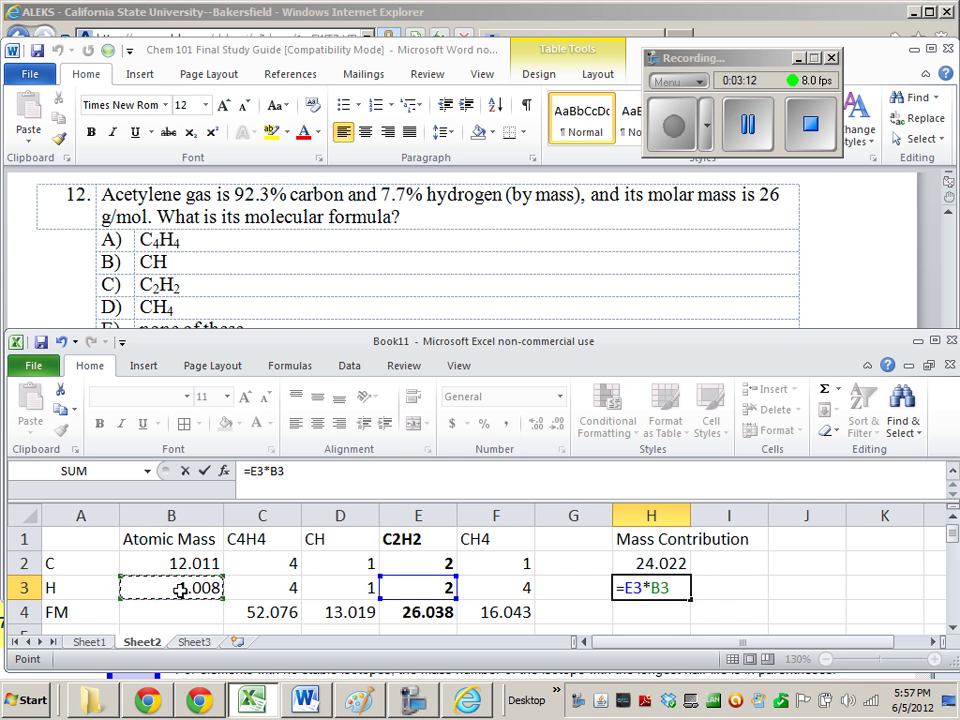
pyautogui.press('Return')
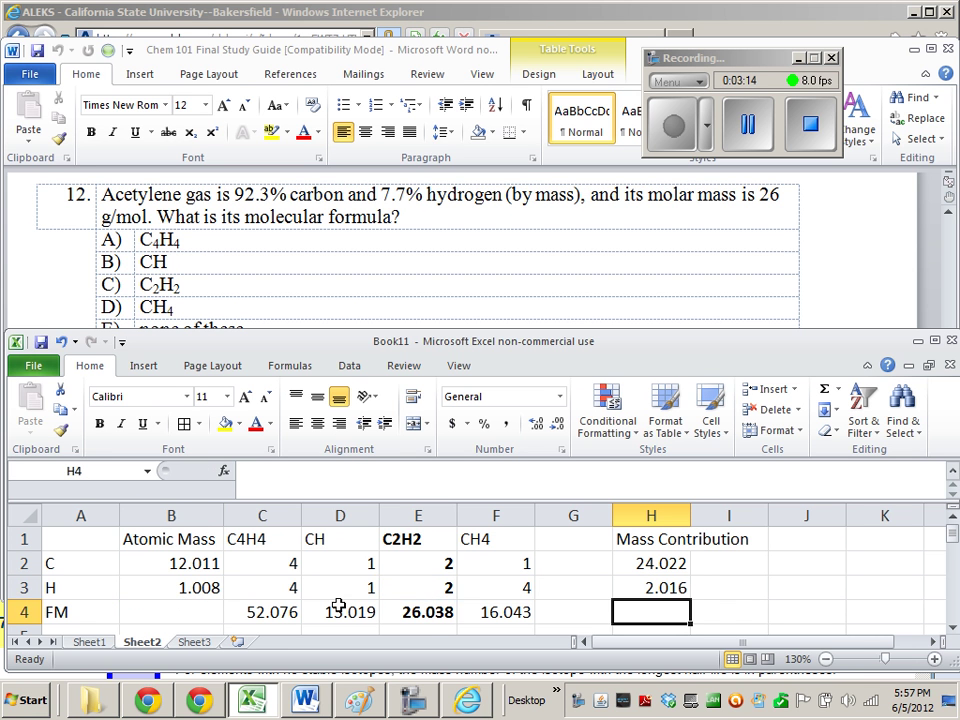
# Bring the C2H2 formula mass into H4 as the total with =E4
pyautogui.click(424, 615)
pyautogui.click(665, 612)
pyautogui.write('=')
pyautogui.click(438, 612)
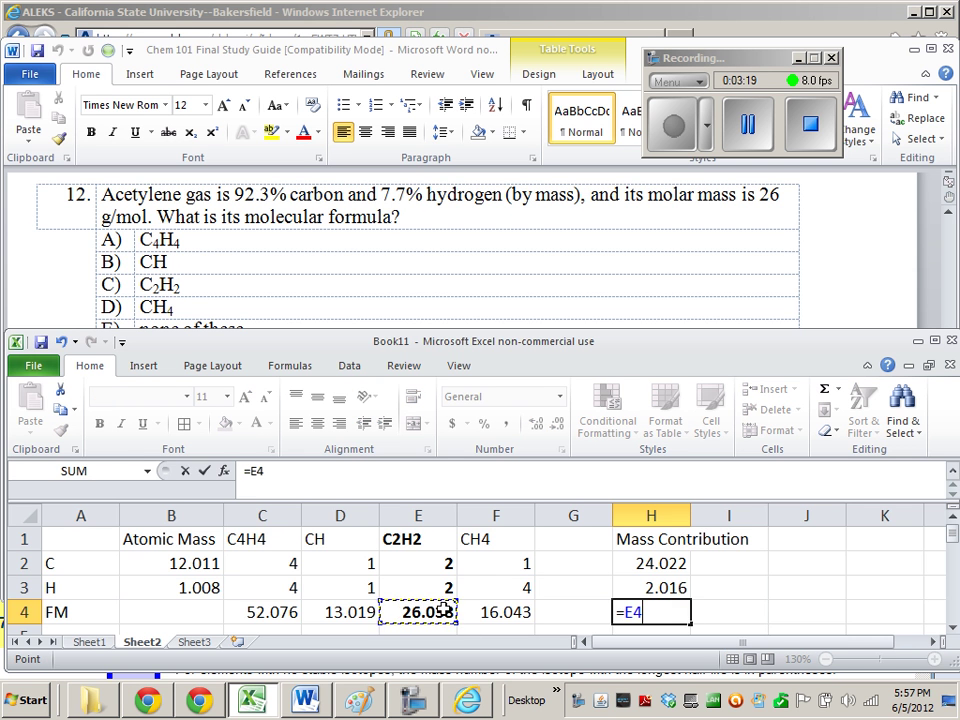
pyautogui.press('Return')
pyautogui.scroll(1, 530, 590)
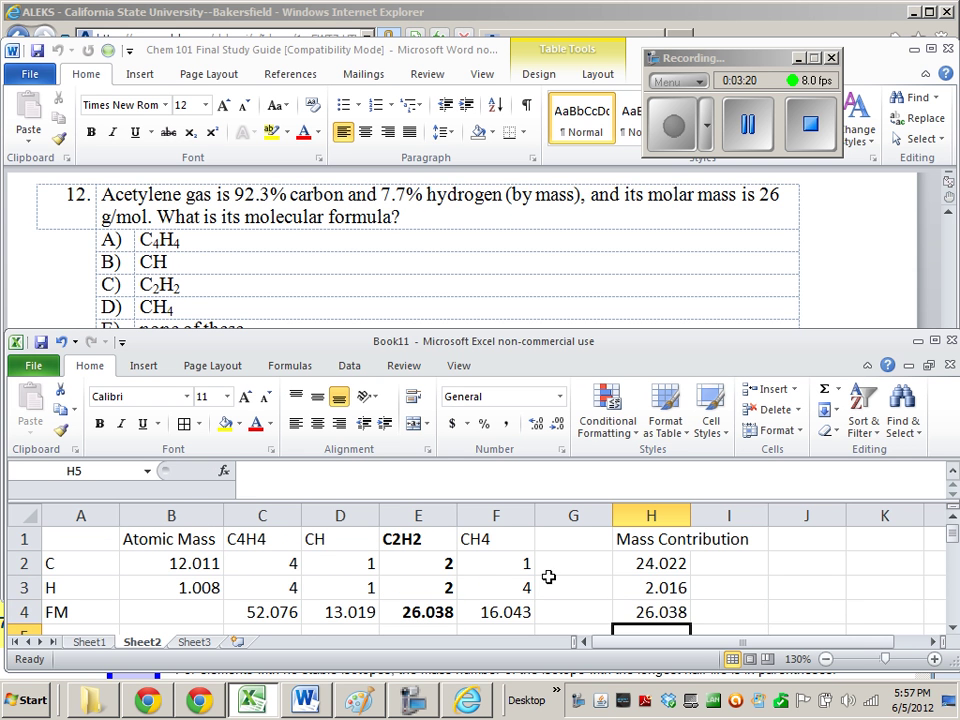
# Review the mass contribution cells and calculate carbon's mass fraction in I2 with =H2/$H$4
pyautogui.click(626, 608)
pyautogui.click(647, 561)
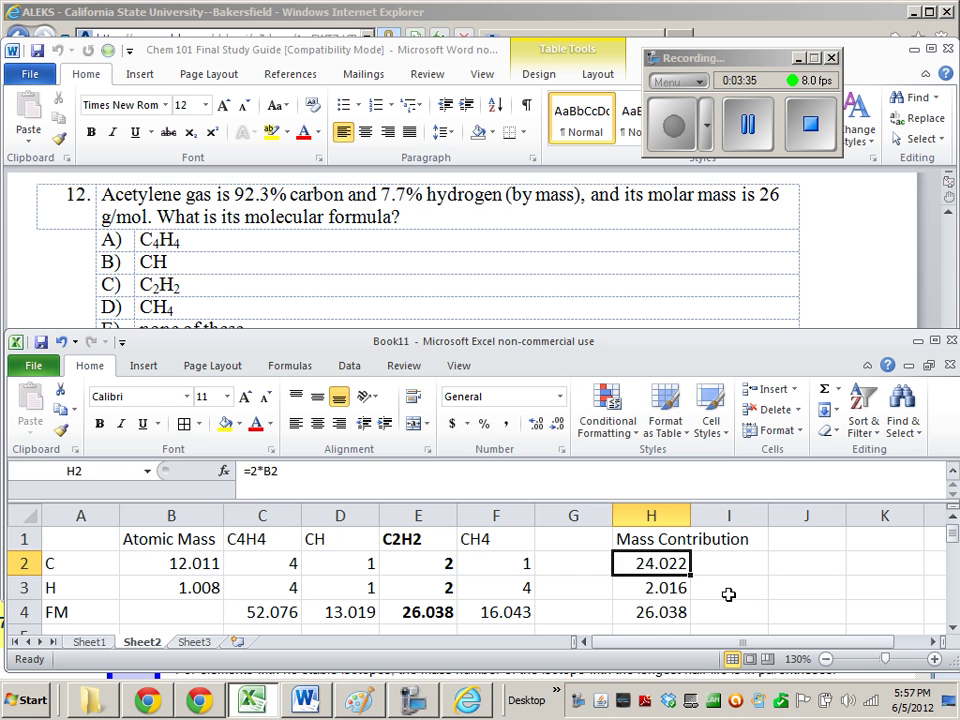
pyautogui.click(677, 588)
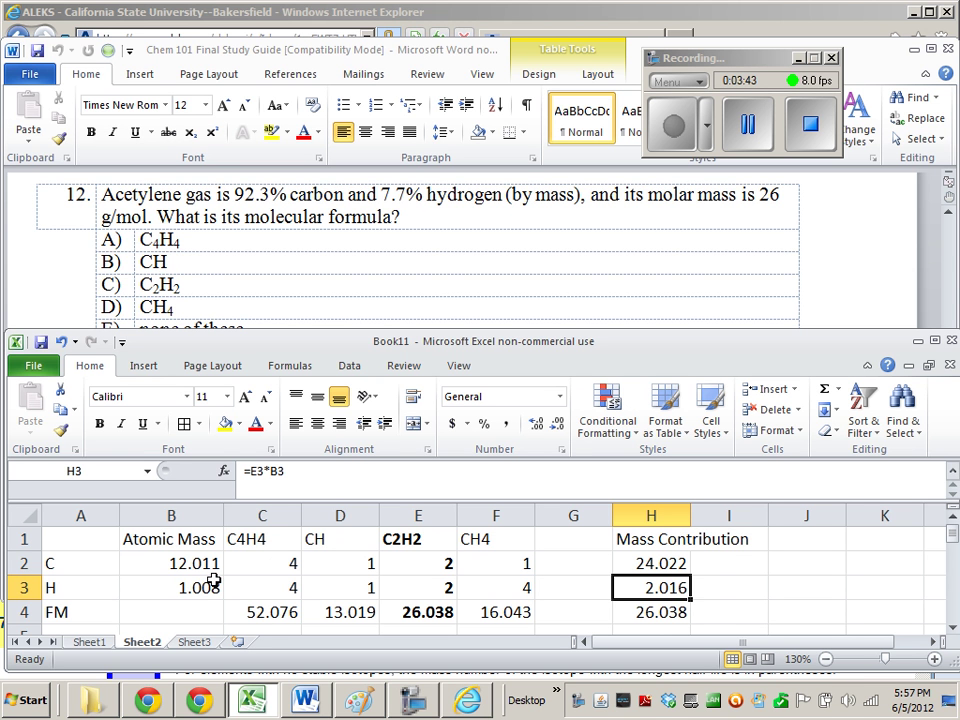
pyautogui.click(715, 561)
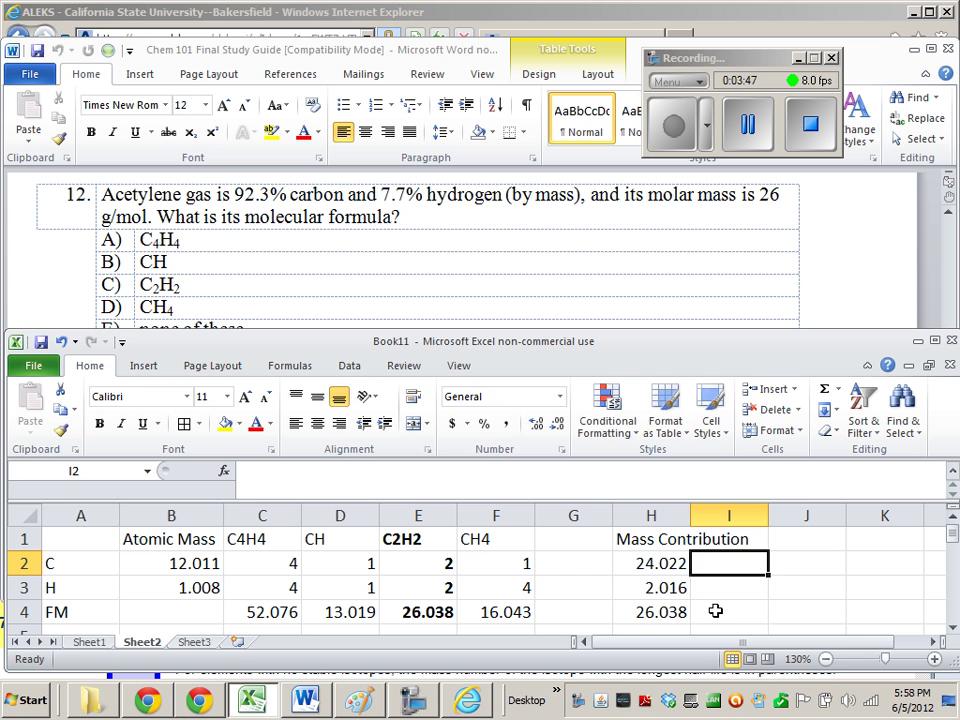
pyautogui.write('=')
pyautogui.click(660, 566)
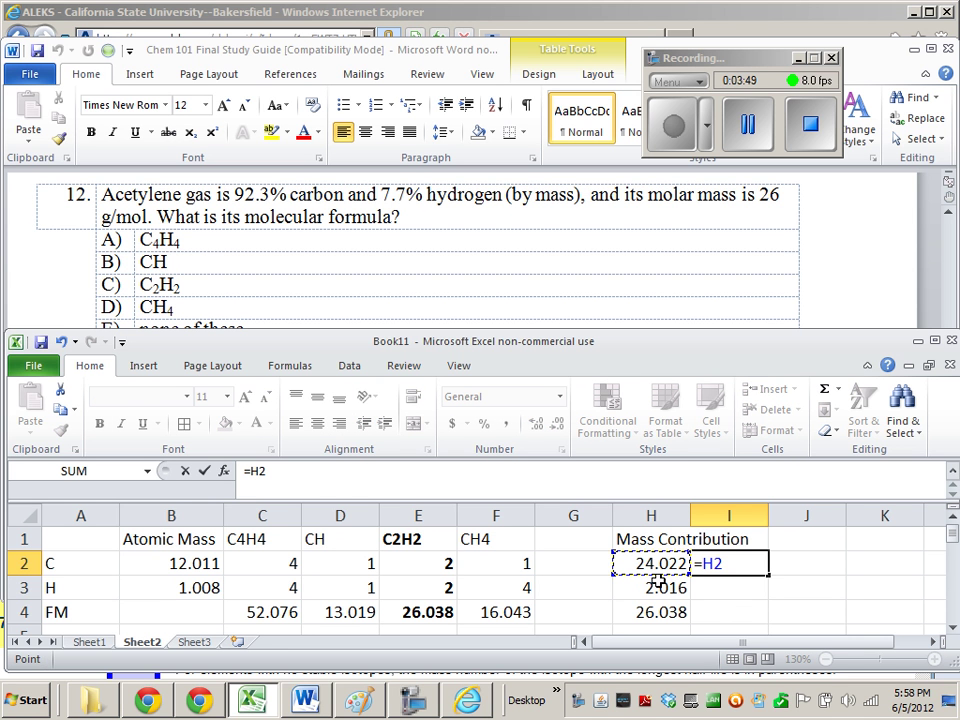
pyautogui.write('/')
pyautogui.click(657, 614)
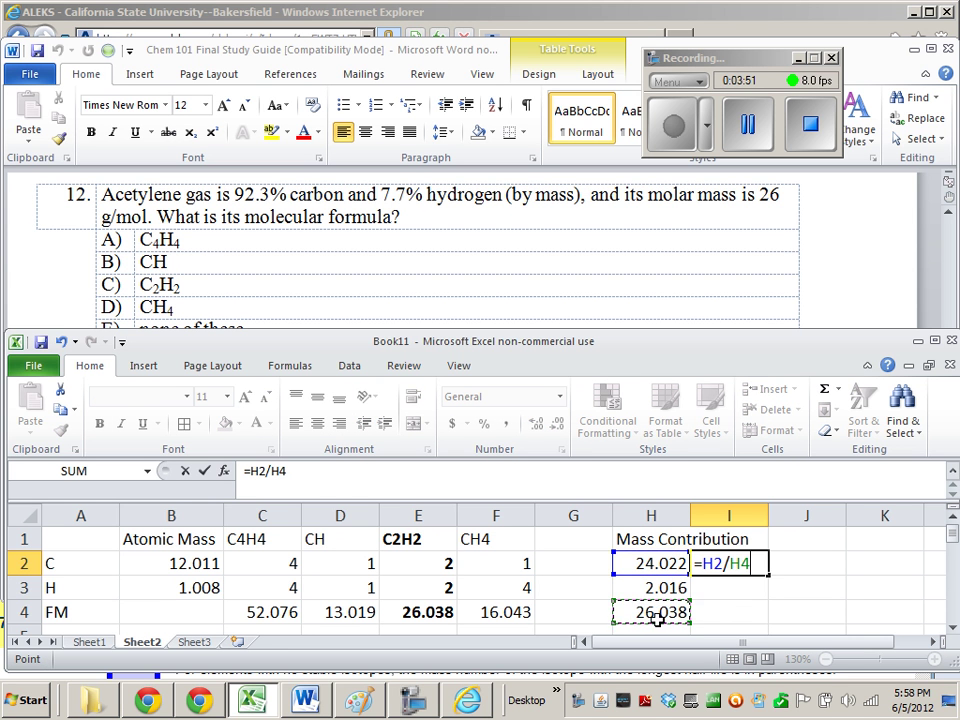
pyautogui.press('F4')
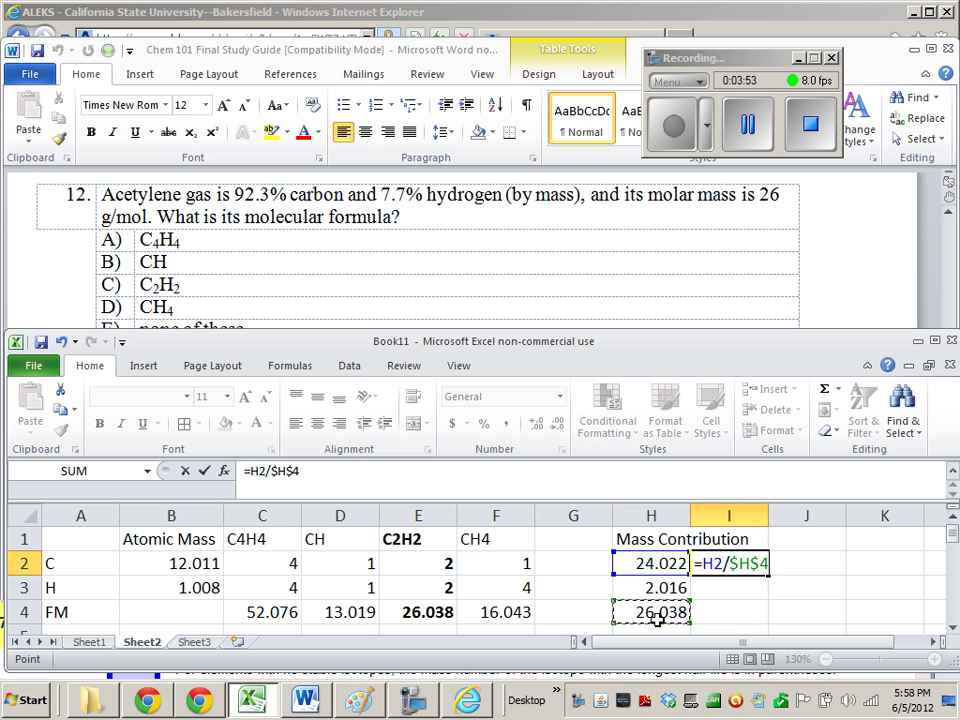
pyautogui.press('Return')
pyautogui.press('Up')
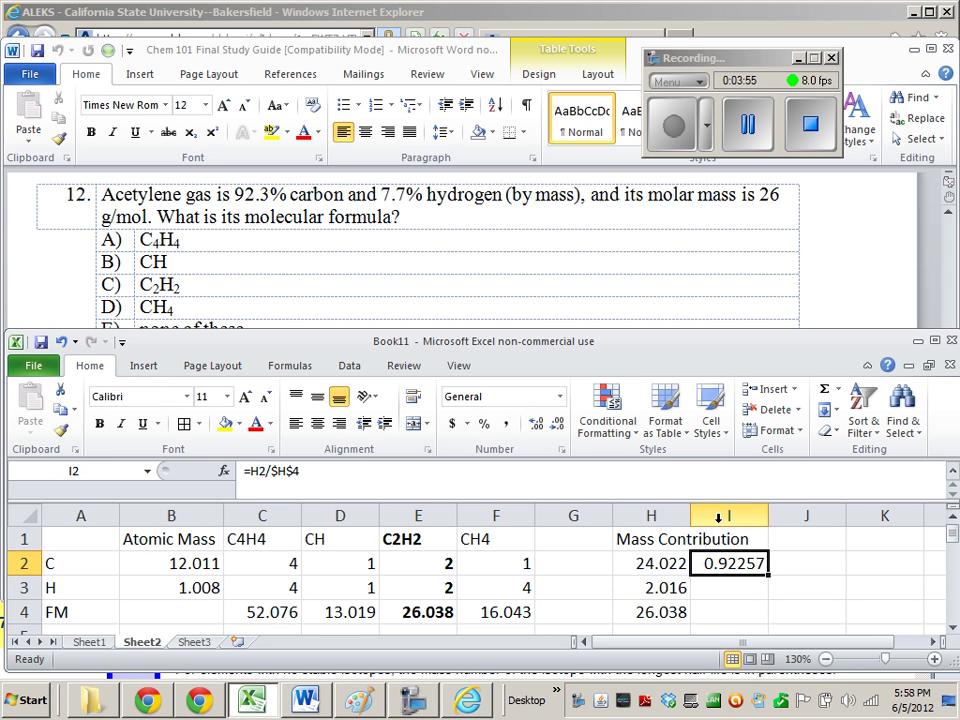
# Format the carbon mass fraction in I2 as a percentage with two decimal places
pyautogui.click(484, 423)
pyautogui.click(536, 425)
pyautogui.click(535, 426)
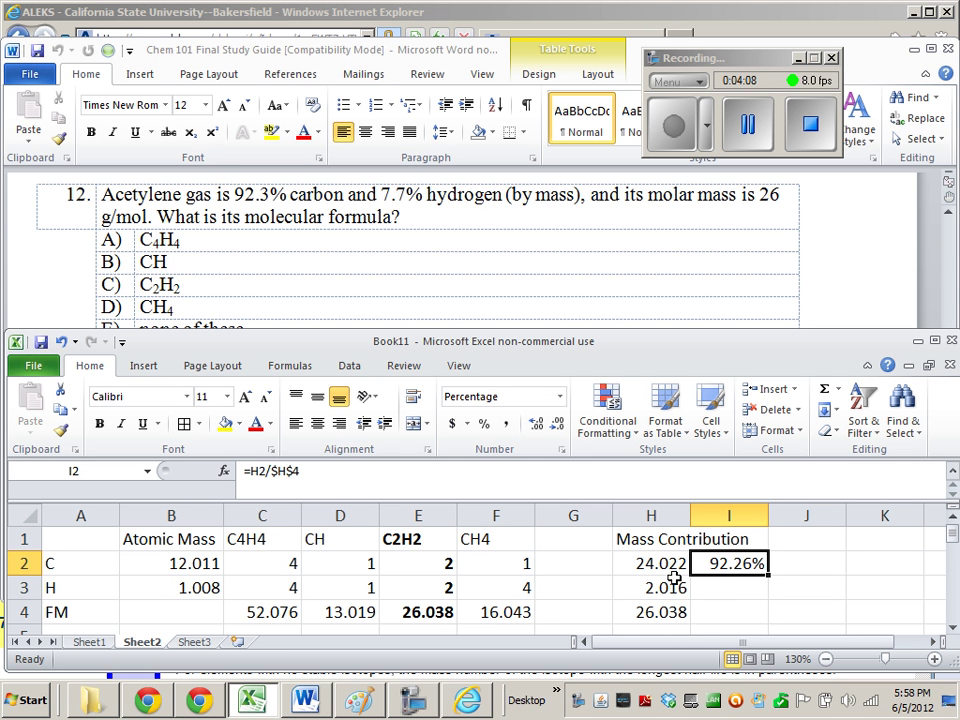
# Fill the I2 percentage formula down to I3 for hydrogen and check the cell references it uses
pyautogui.click(737, 589)
pyautogui.click(724, 562)
pyautogui.click(308, 486)
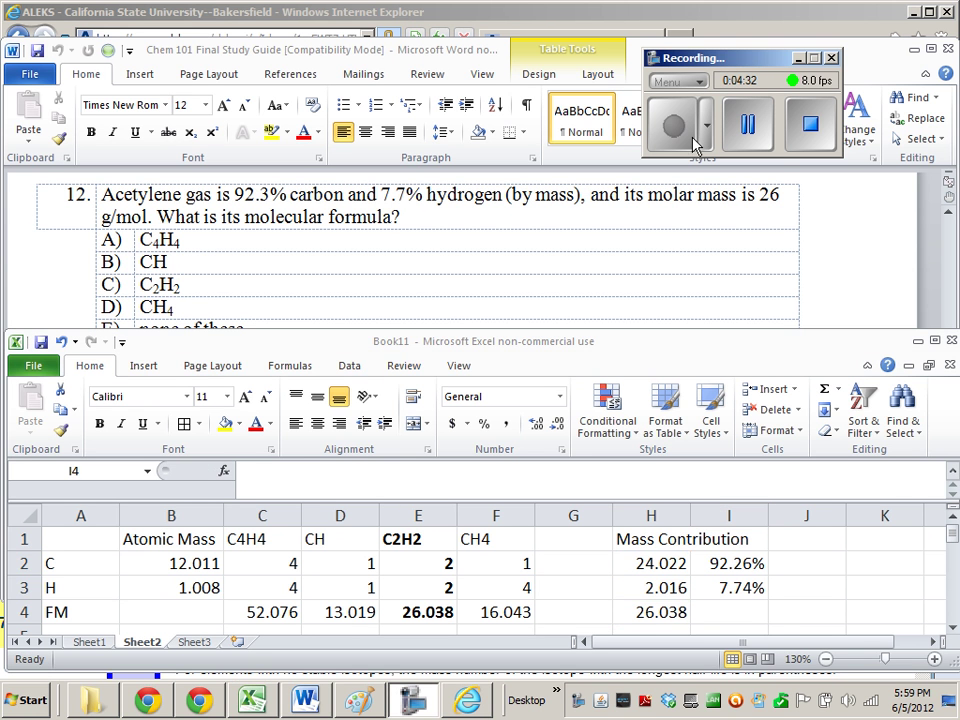
pyautogui.click(743, 613)
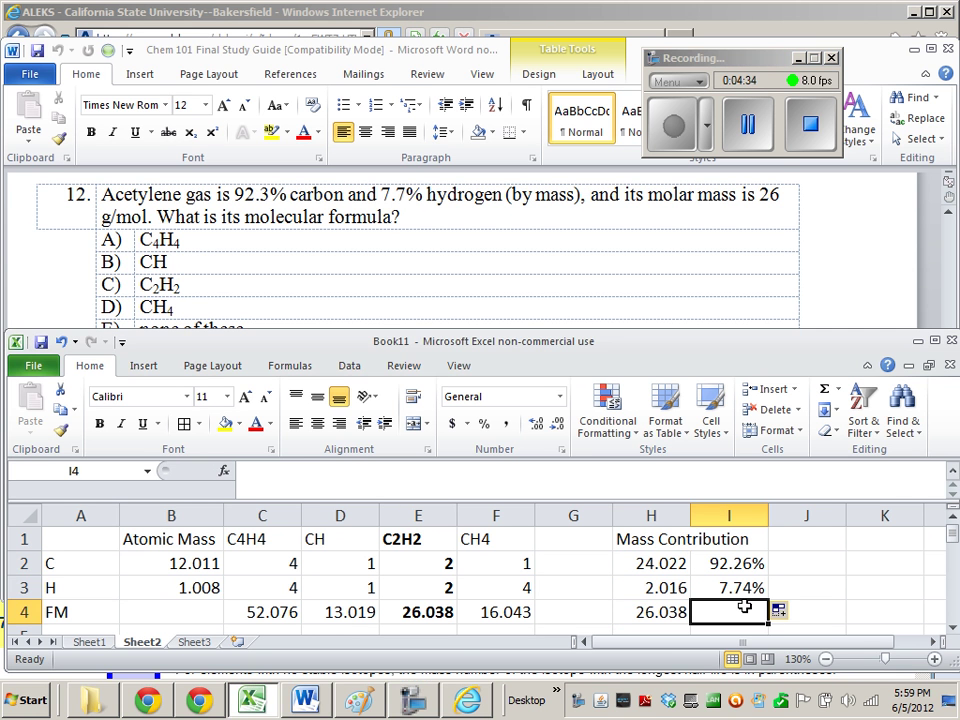
pyautogui.click(743, 593)
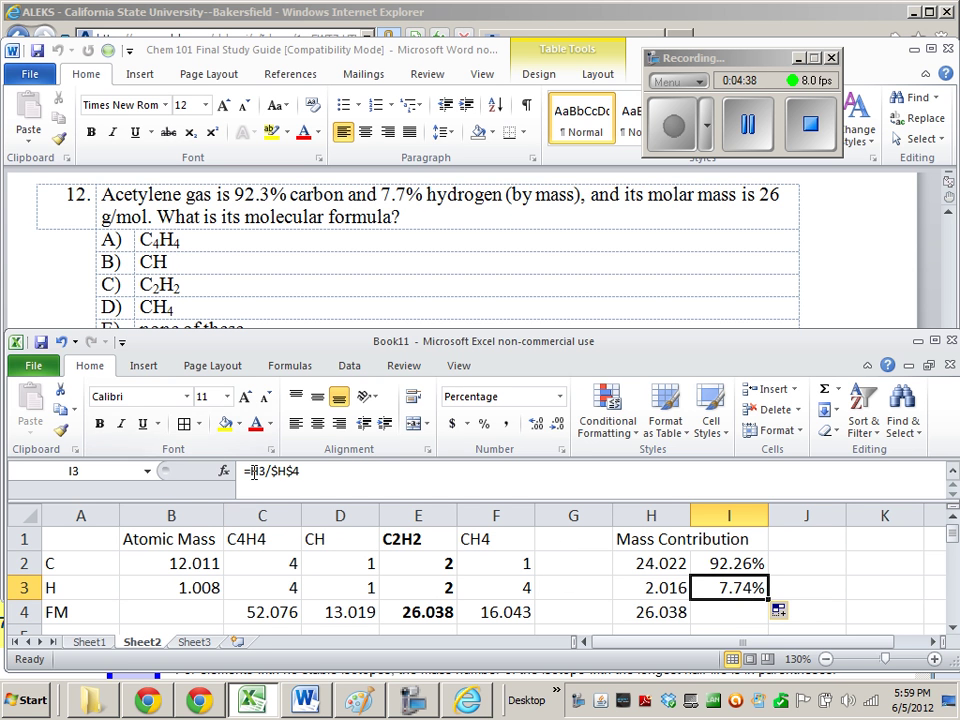
pyautogui.press('F2')
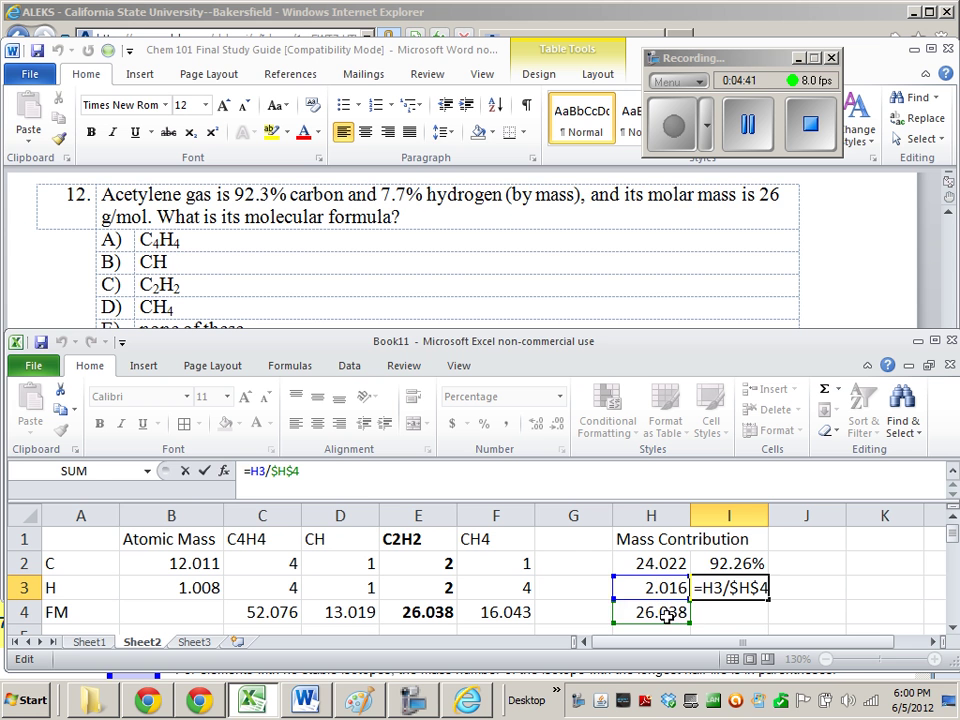
pyautogui.press('Return')
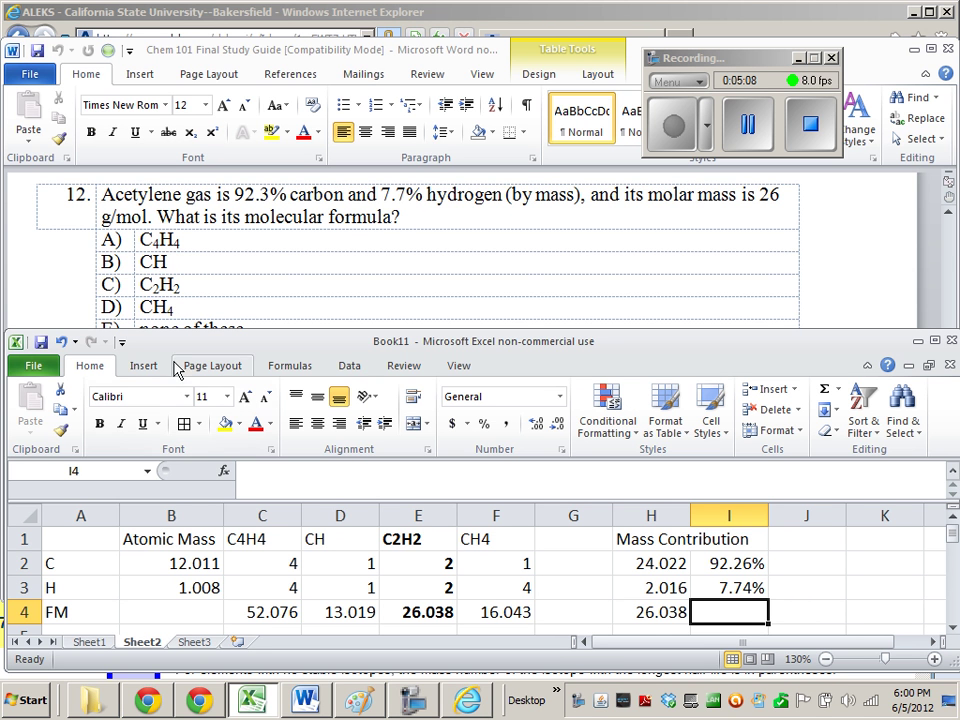
# Switch to Paint and draw two carbon symbols side by side, each with four valence electron dots around it
pyautogui.click(365, 705)
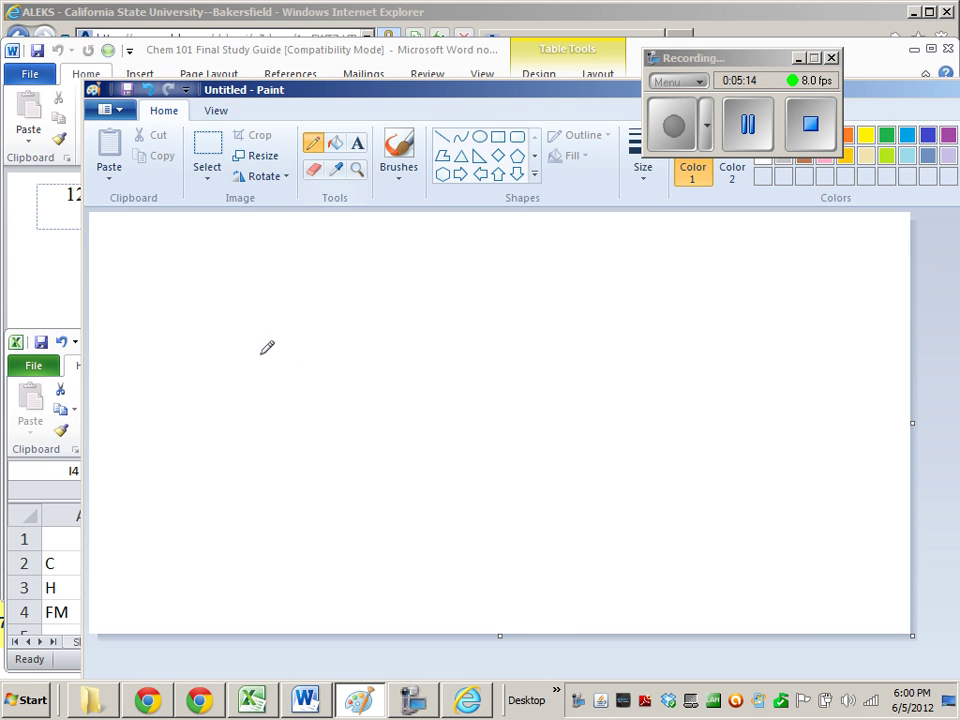
pyautogui.moveTo(355, 351); pyautogui.dragTo(357, 378)
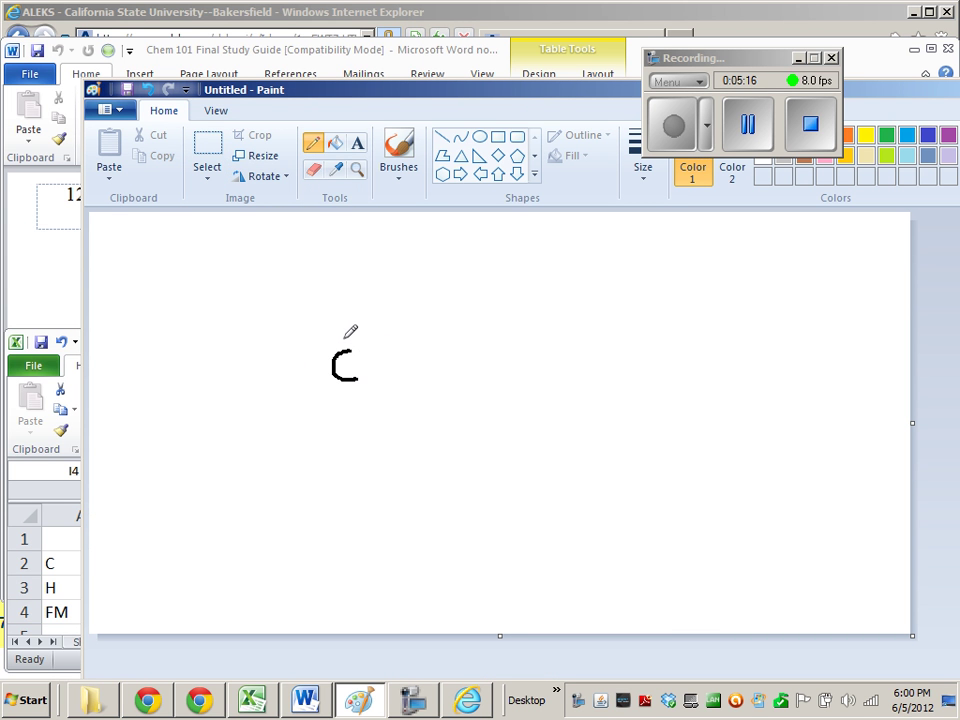
pyautogui.moveTo(468, 351)
pyautogui.mouseDown()
pyautogui.moveTo(443, 367)
pyautogui.moveTo(469, 371)
pyautogui.mouseUp()
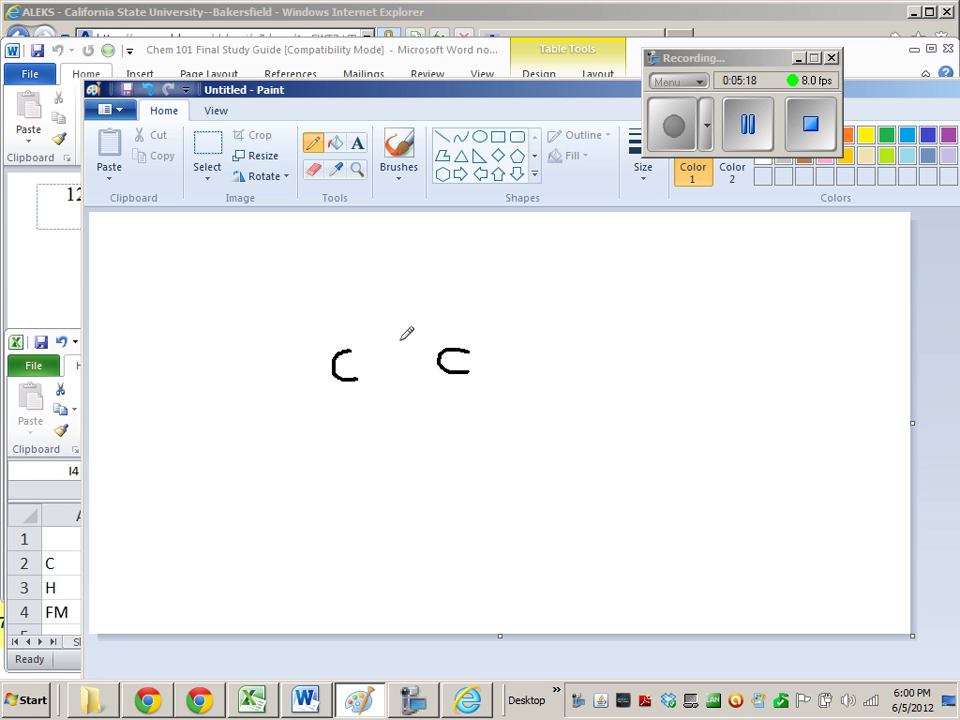
pyautogui.click(335, 331)
pyautogui.click(320, 366)
pyautogui.click(363, 364)
pyautogui.click(422, 361)
pyautogui.click(450, 333)
pyautogui.click(481, 360)
# Draw a hydrogen symbol with one electron at each outer end of the two carbons
pyautogui.moveTo(229, 352)
pyautogui.mouseDown()
pyautogui.moveTo(232, 392)
pyautogui.moveTo(254, 388)
pyautogui.moveTo(253, 368)
pyautogui.moveTo(266, 369)
pyautogui.mouseUp()
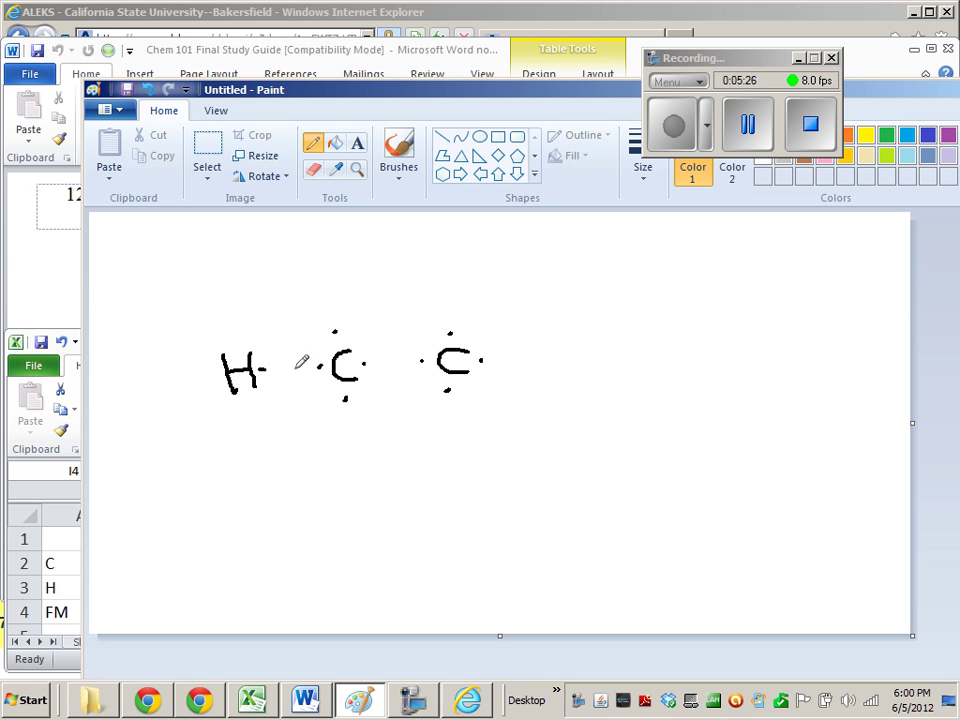
pyautogui.moveTo(551, 346)
pyautogui.mouseDown()
pyautogui.moveTo(552, 377)
pyautogui.moveTo(568, 378)
pyautogui.mouseUp()
pyautogui.moveTo(567, 363); pyautogui.dragTo(552, 362)
# Draw straight lines as single bonds joining H, C, C and H in a row
pyautogui.click(441, 137)
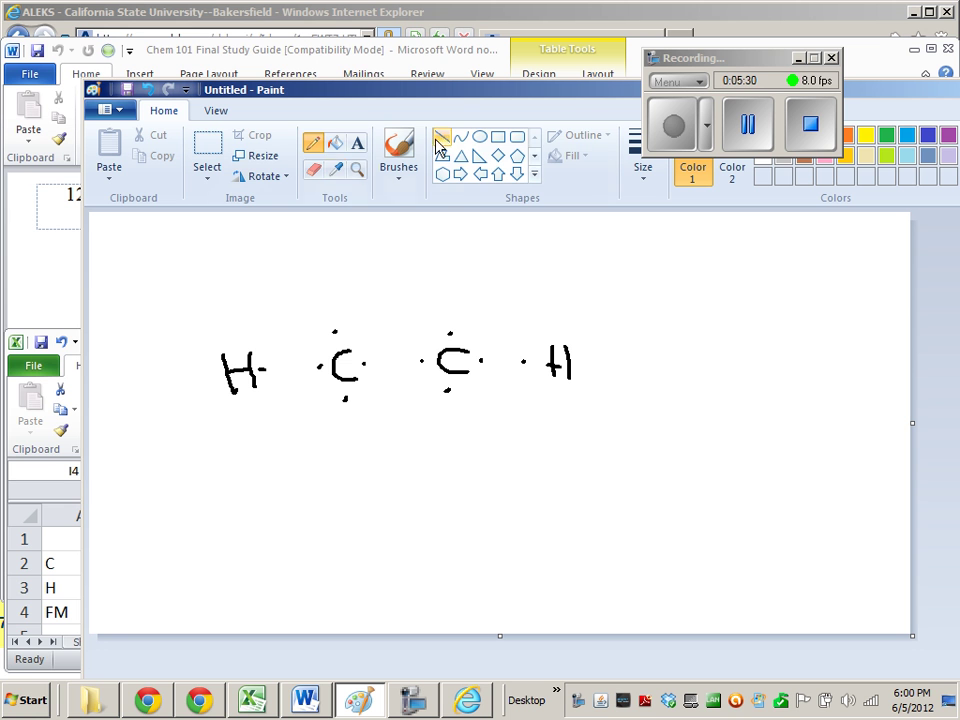
pyautogui.moveTo(492, 360); pyautogui.dragTo(527, 360)
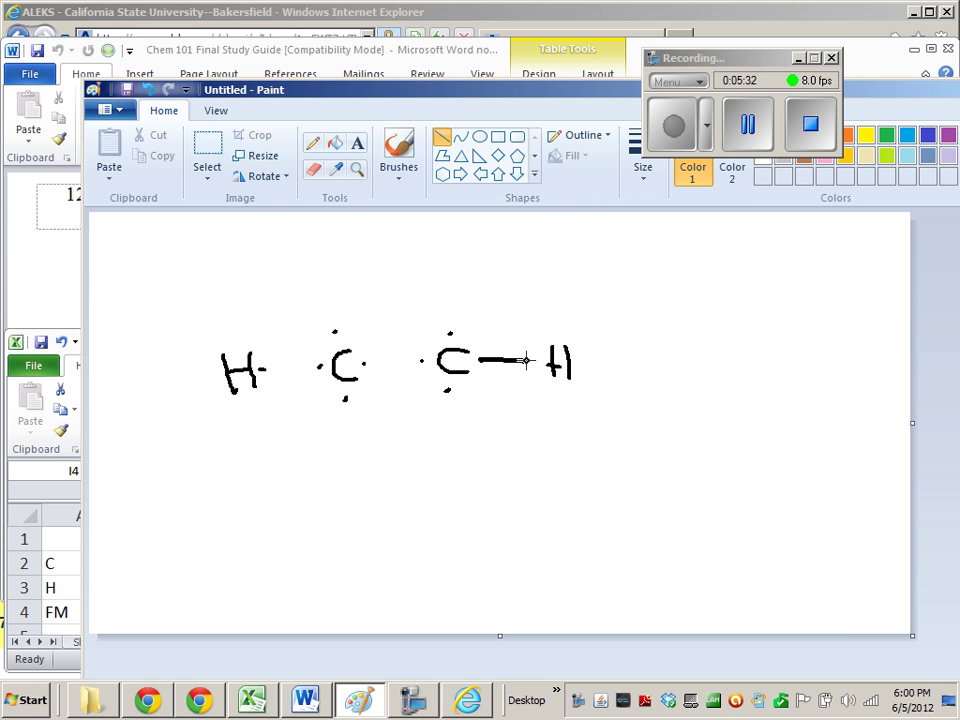
pyautogui.moveTo(259, 369); pyautogui.dragTo(424, 360)
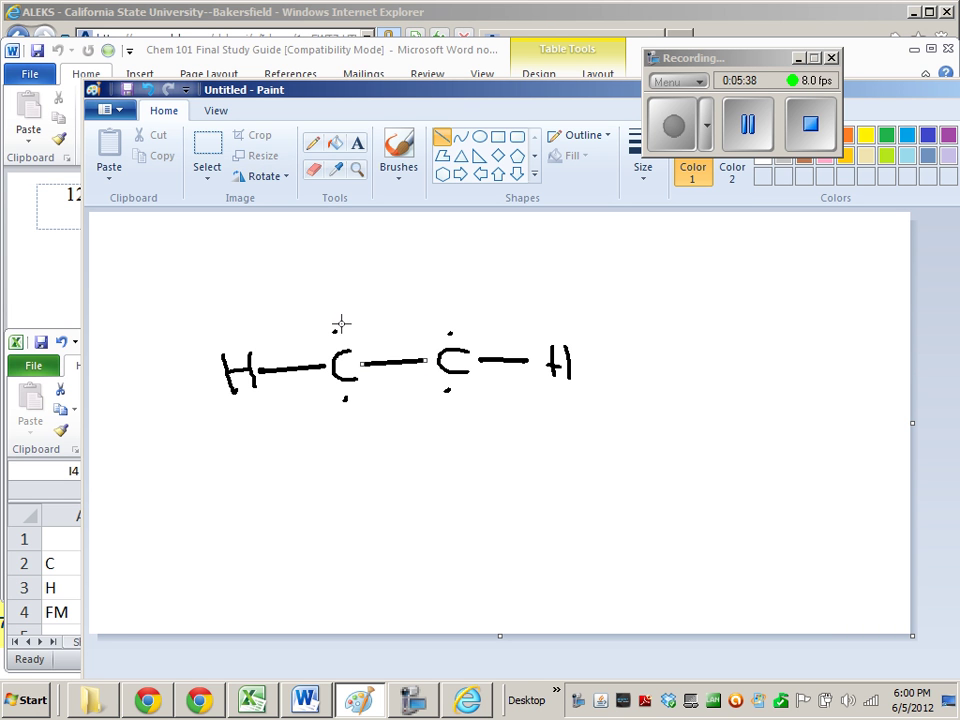
# Erase the dots above both carbons and draw a second bond line between the carbons
pyautogui.click(313, 169)
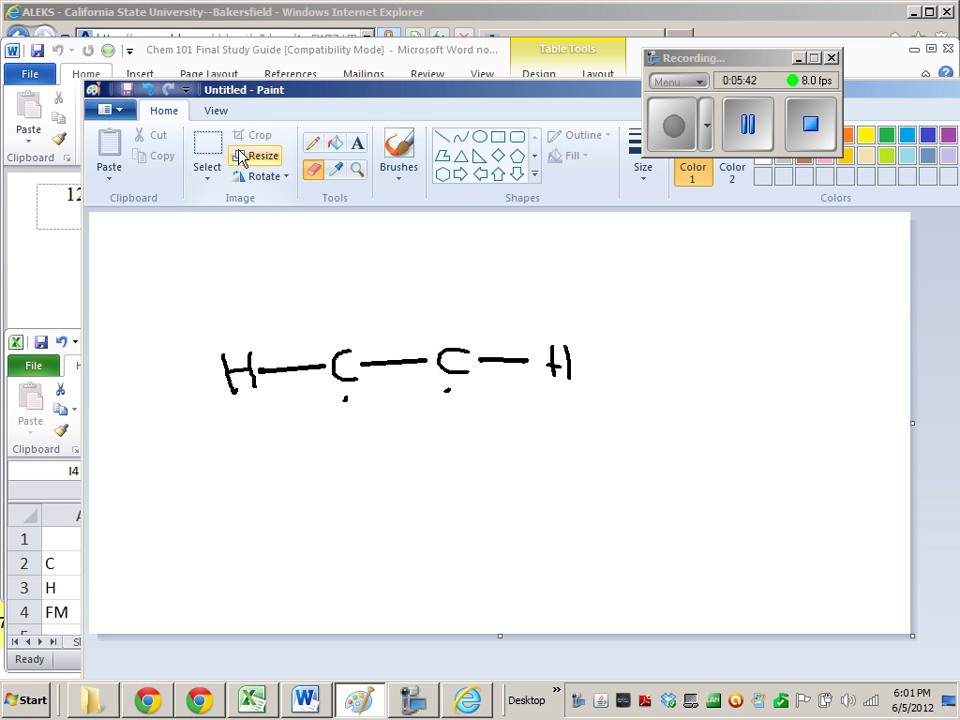
pyautogui.click(441, 137)
pyautogui.moveTo(365, 349); pyautogui.dragTo(424, 347)
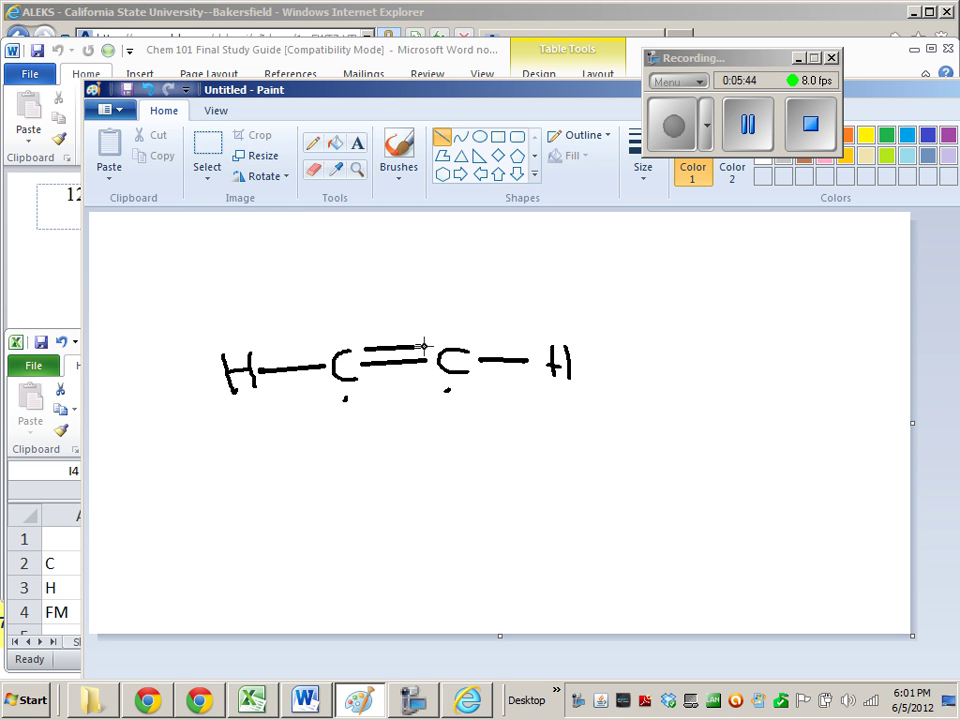
# Erase the dots below the carbons and draw a third bond line between them
pyautogui.click(313, 169)
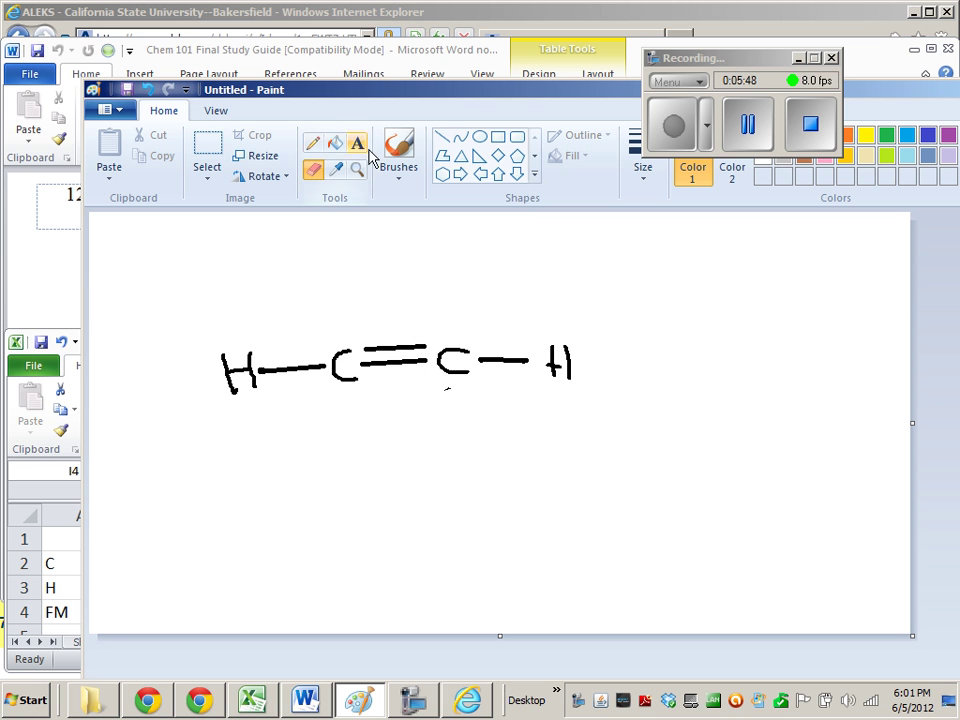
pyautogui.click(441, 137)
pyautogui.moveTo(369, 378); pyautogui.dragTo(430, 379)
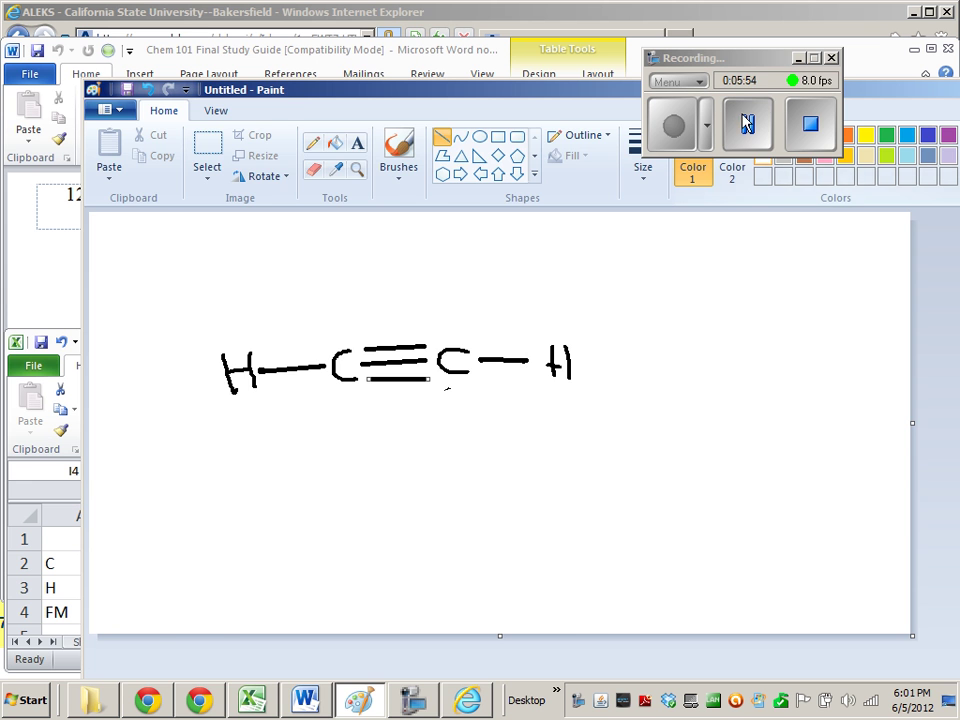
# Lower the Excel window to uncover option E of question 12, recheck the acetylene drawing and return to the Word study guide
pyautogui.press('super+Down')
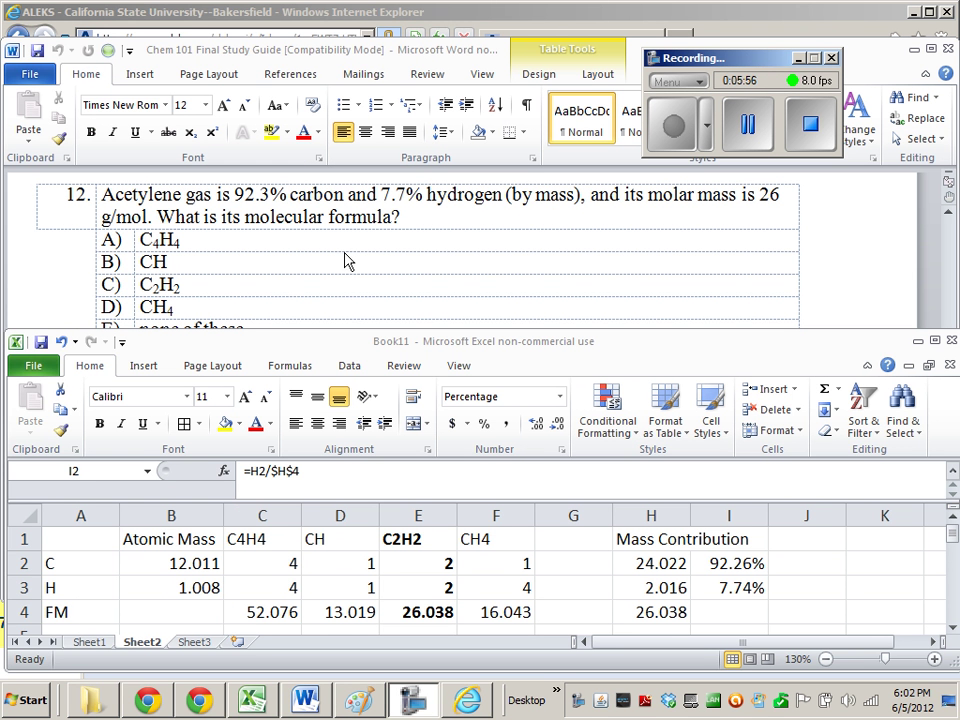
pyautogui.moveTo(315, 338); pyautogui.dragTo(320, 369)
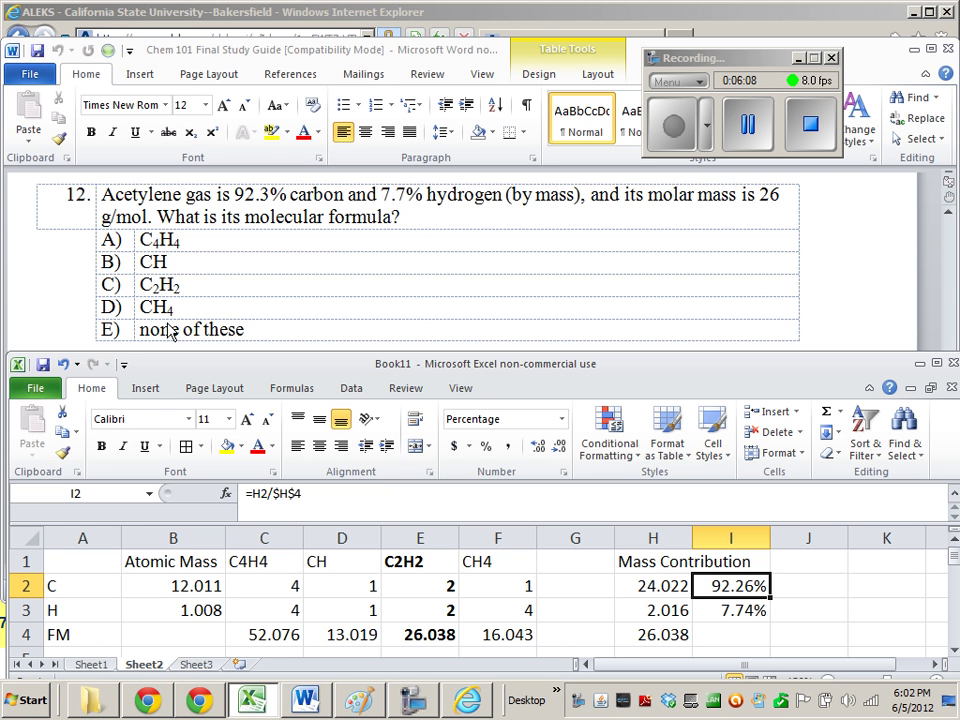
pyautogui.click(357, 704)
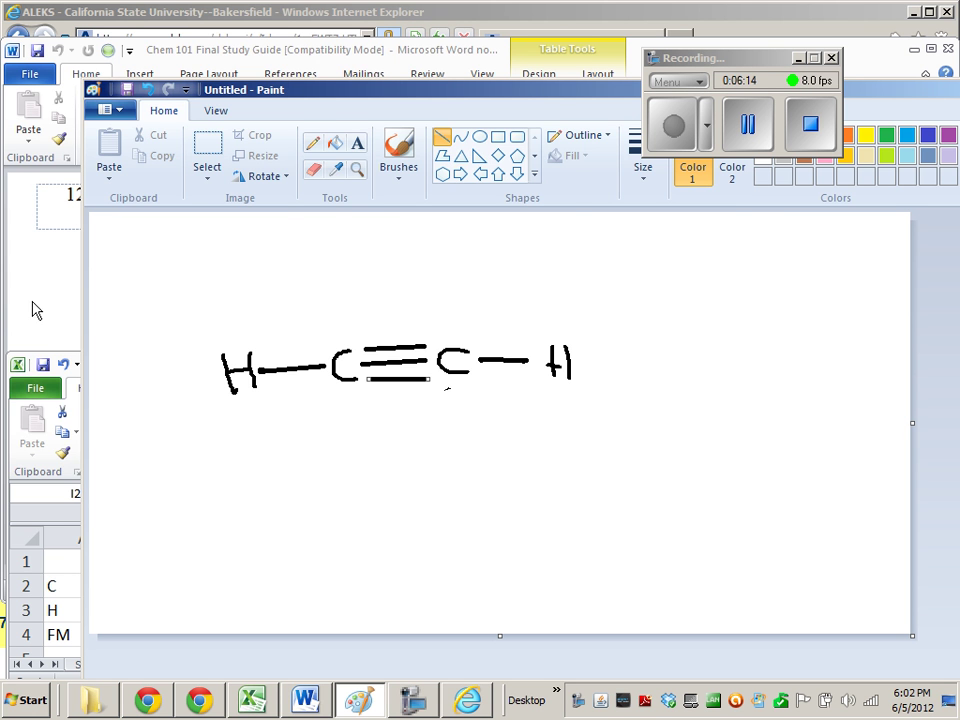
pyautogui.click(30, 234)
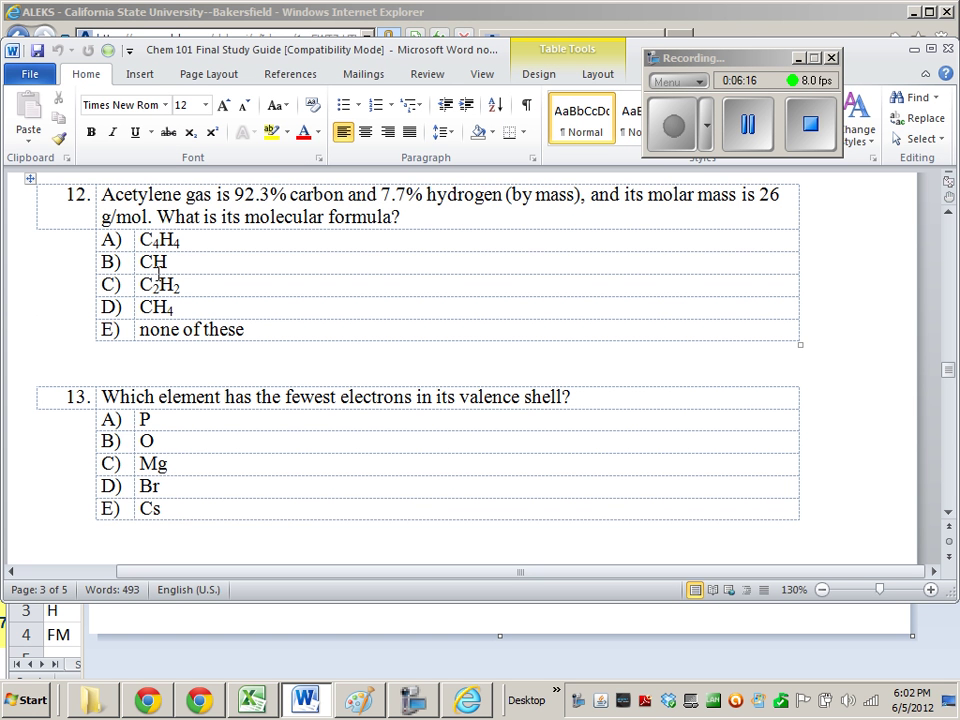